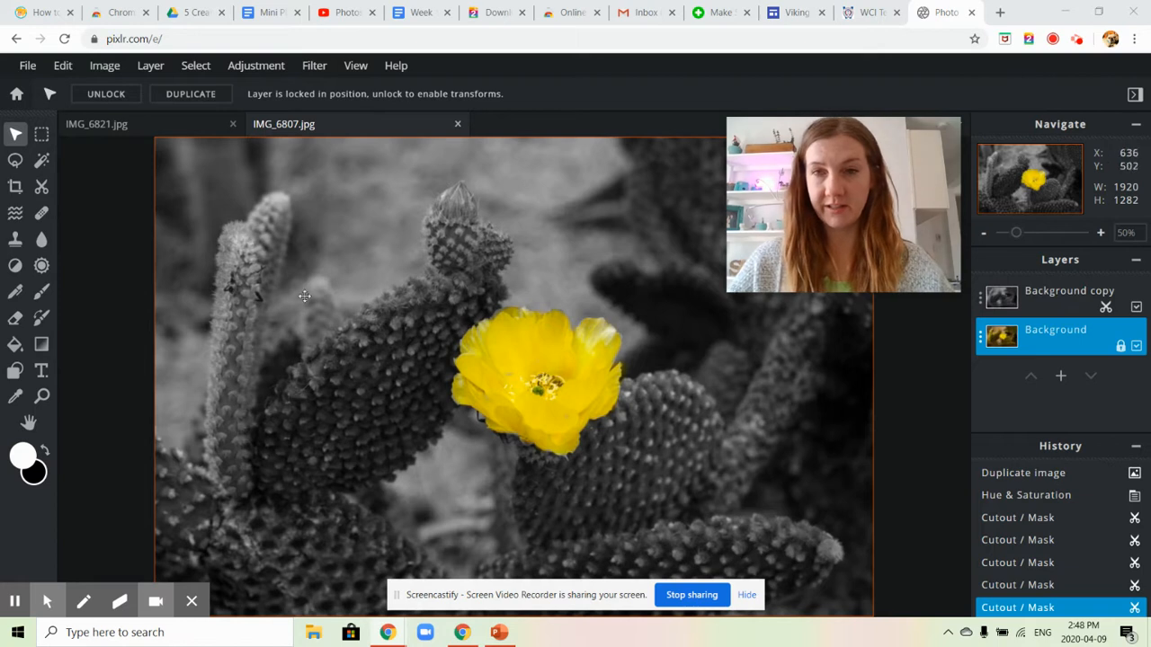
Open IMG_6800 from the California folder and pre-resize it to Full HD, 1920 x 1282
{"action": "left_click", "coordinate": [104, 124]}
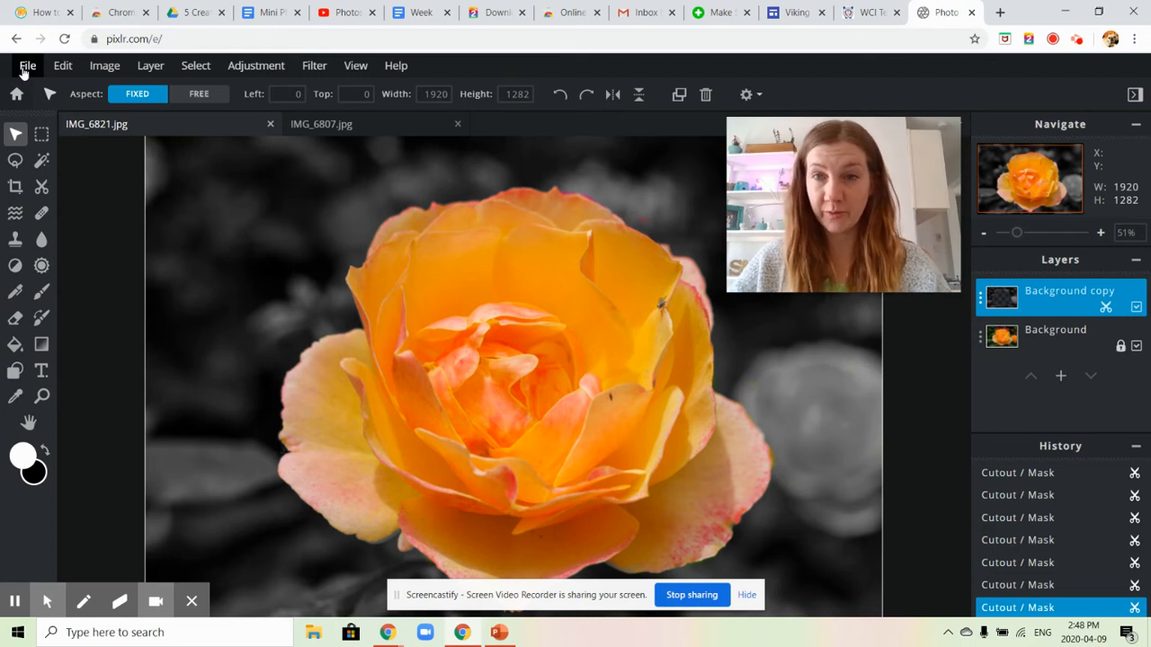
{"action": "left_click", "coordinate": [27, 66]}
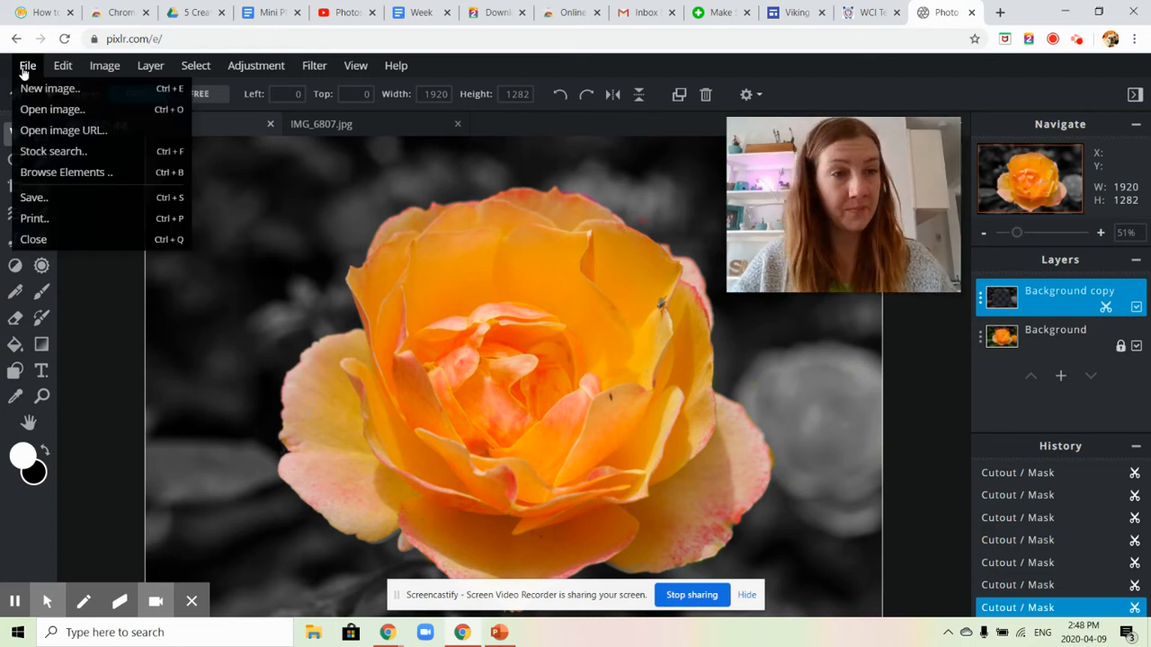
{"action": "left_click", "coordinate": [54, 110]}
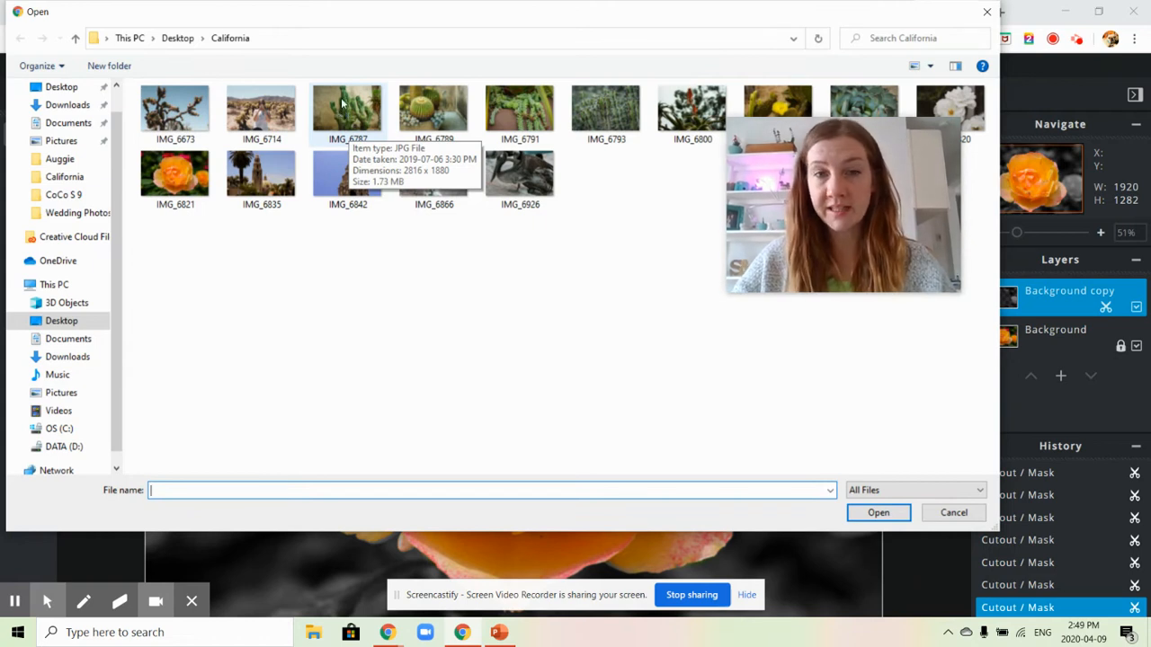
{"action": "left_click", "coordinate": [685, 106]}
{"action": "left_click", "coordinate": [878, 512]}
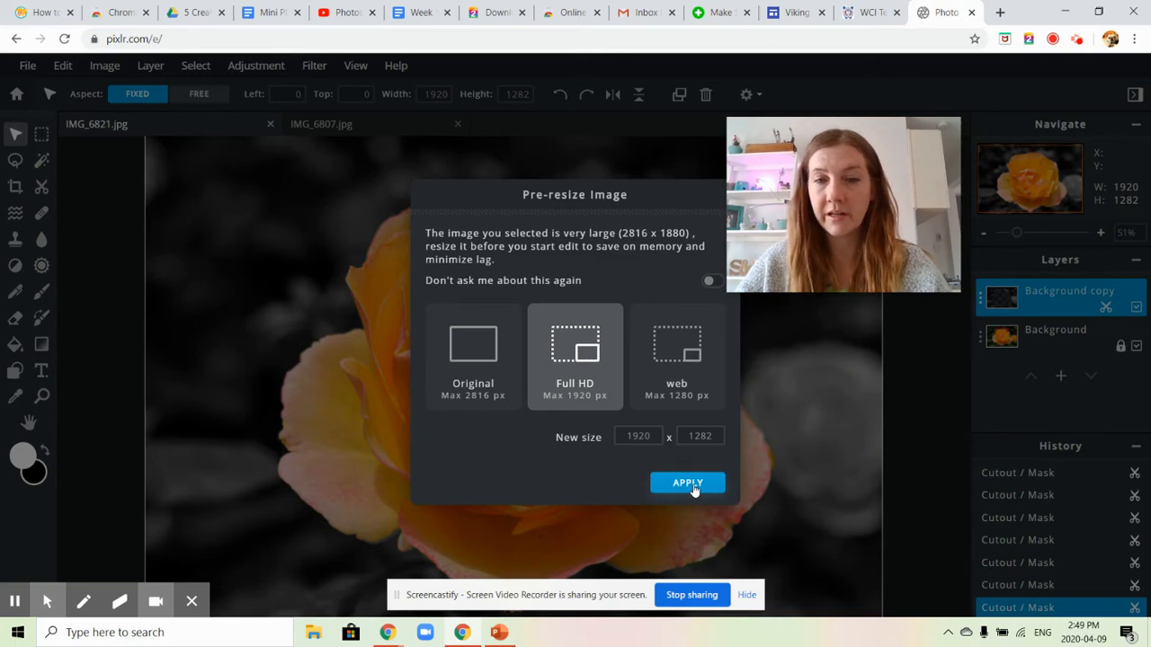
{"action": "left_click", "coordinate": [688, 484]}
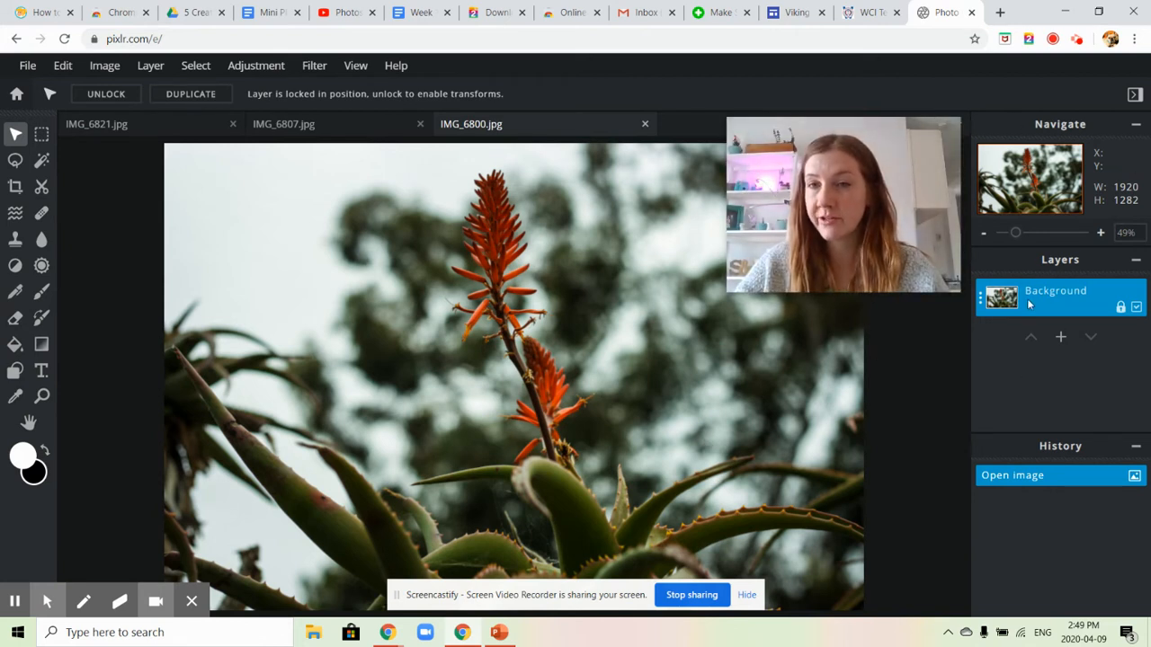
Duplicate the Background layer and turn the copy black and white with Hue & Saturation at a saturation of -100
{"action": "left_click", "coordinate": [981, 305]}
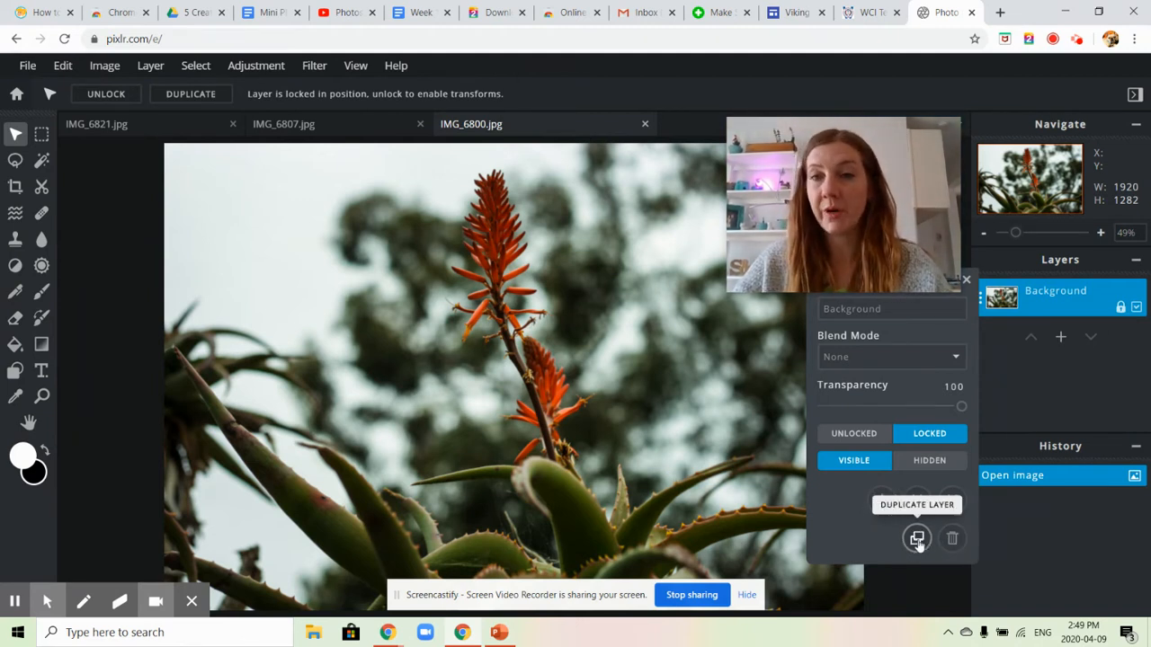
{"action": "left_click", "coordinate": [917, 539]}
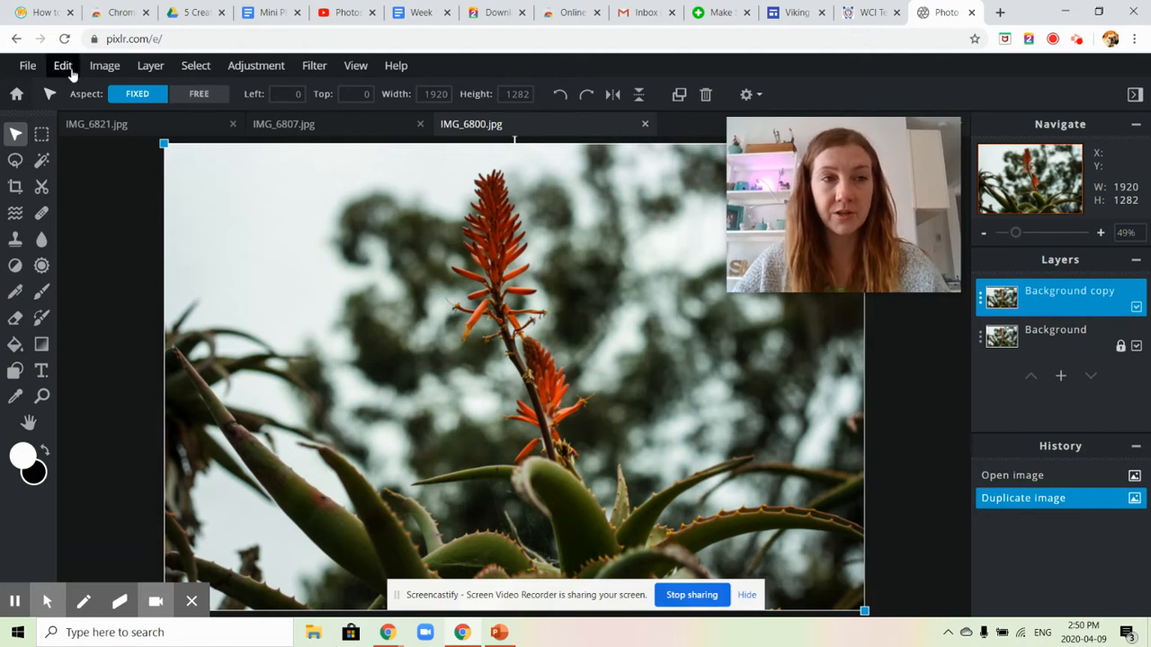
{"action": "left_click", "coordinate": [262, 72]}
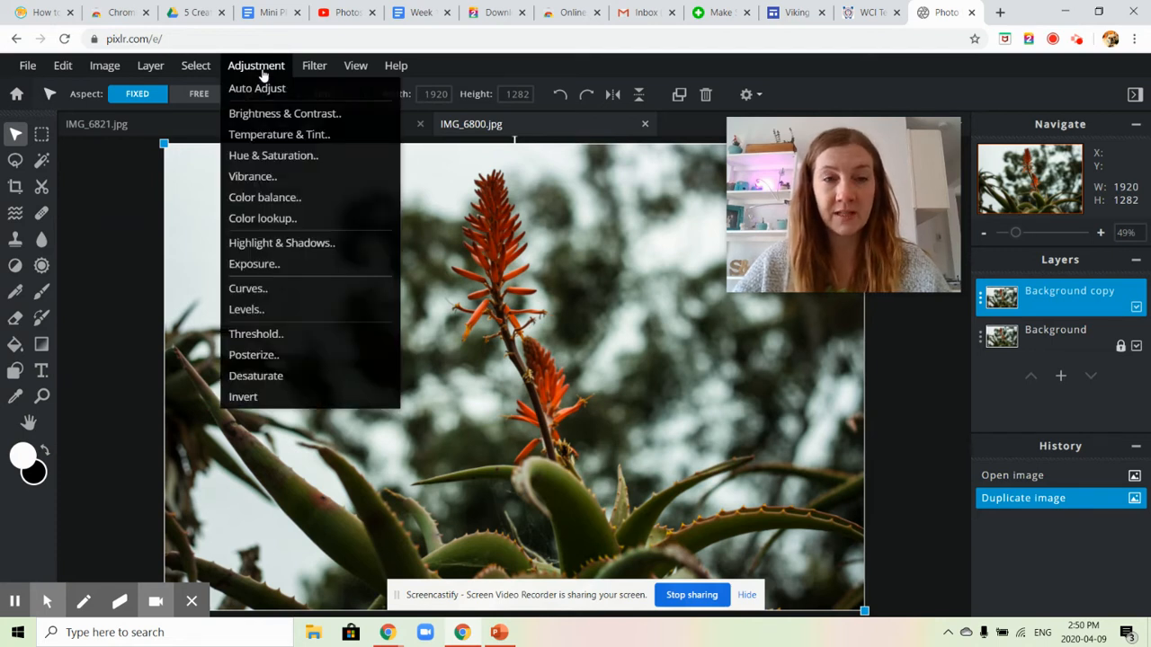
{"action": "left_click", "coordinate": [278, 158]}
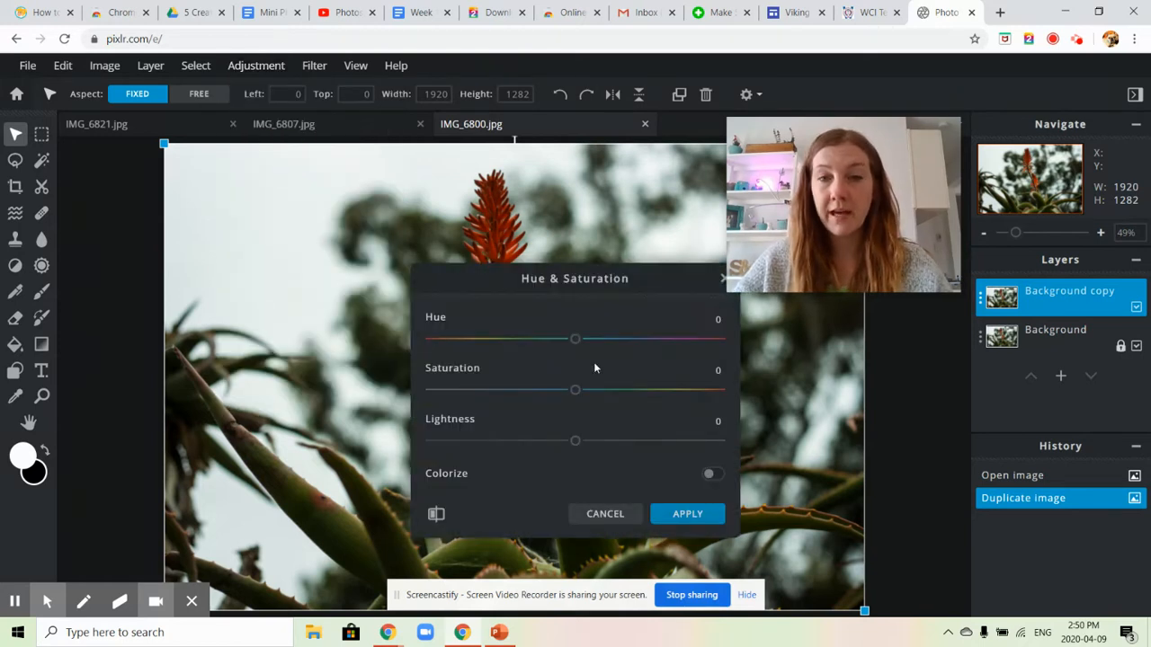
{"action": "left_click_drag", "start_coordinate": [613, 280], "coordinate": [275, 181]}
{"action": "left_click_drag", "start_coordinate": [238, 295], "coordinate": [384, 292]}
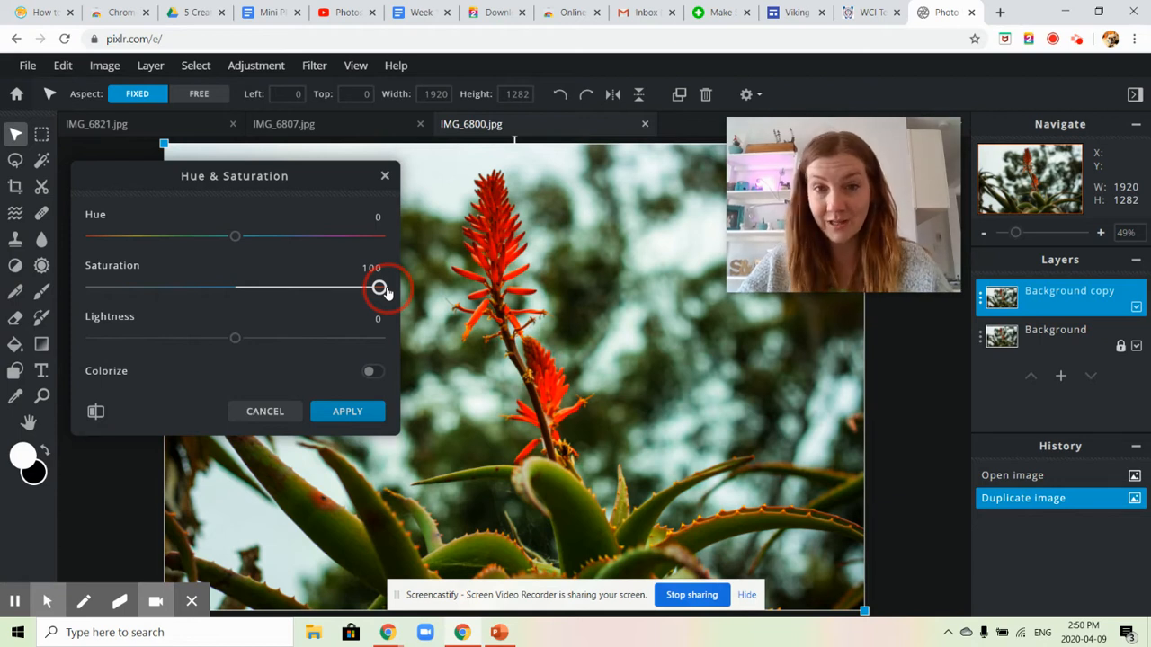
{"action": "left_click_drag", "start_coordinate": [381, 289], "coordinate": [79, 313]}
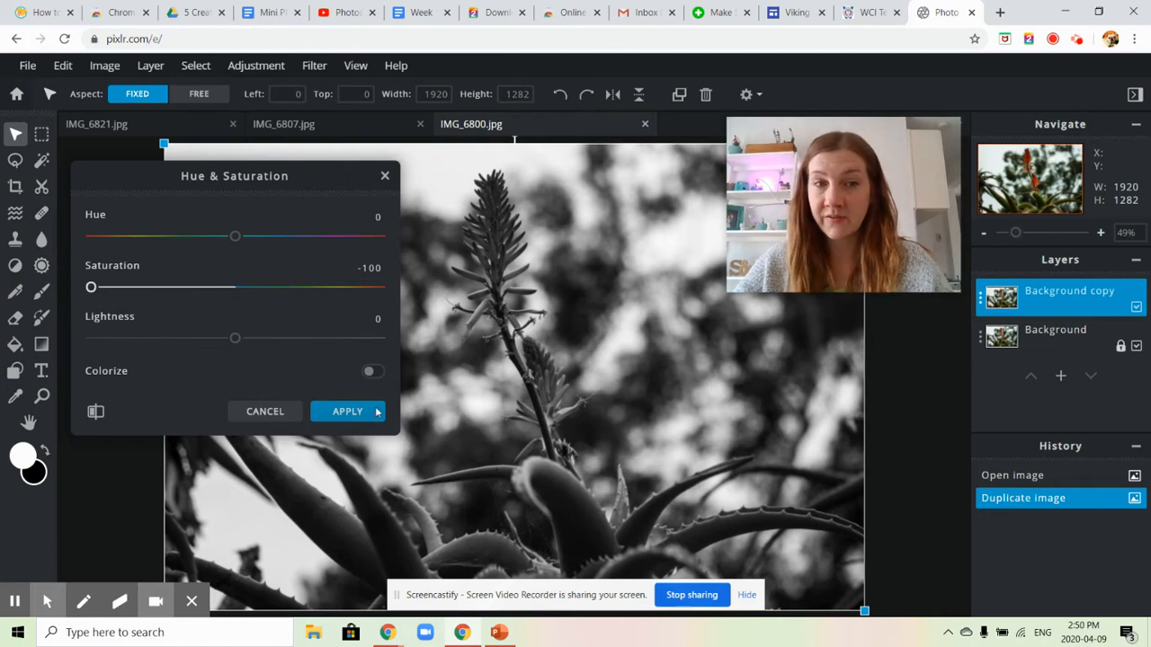
{"action": "left_click", "coordinate": [339, 410]}
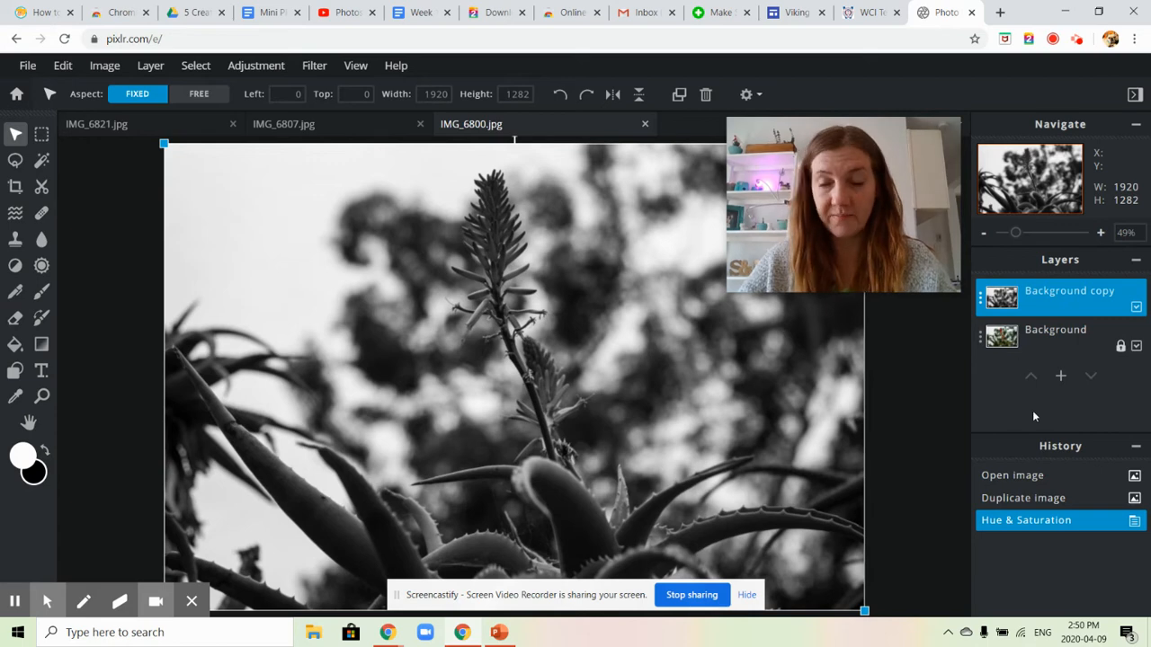
Remove the upper flower spike's area from the black-and-white layer using Magic Cutout with tolerance 32 and contiguous on
{"action": "left_click", "coordinate": [41, 188]}
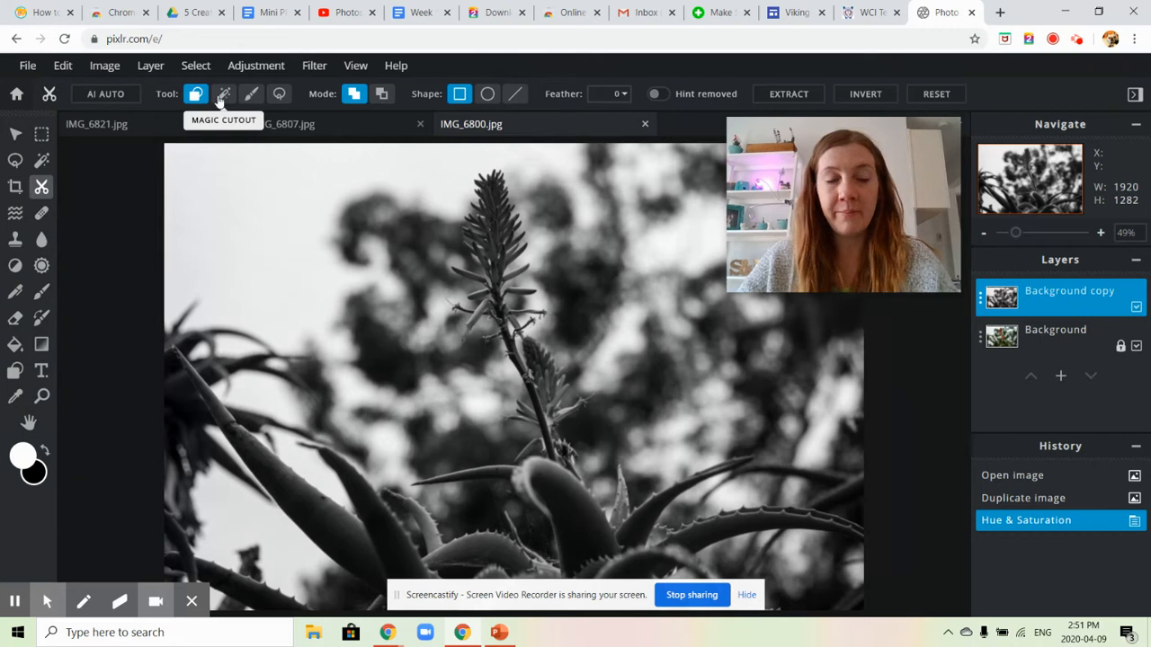
{"action": "left_click", "coordinate": [222, 96]}
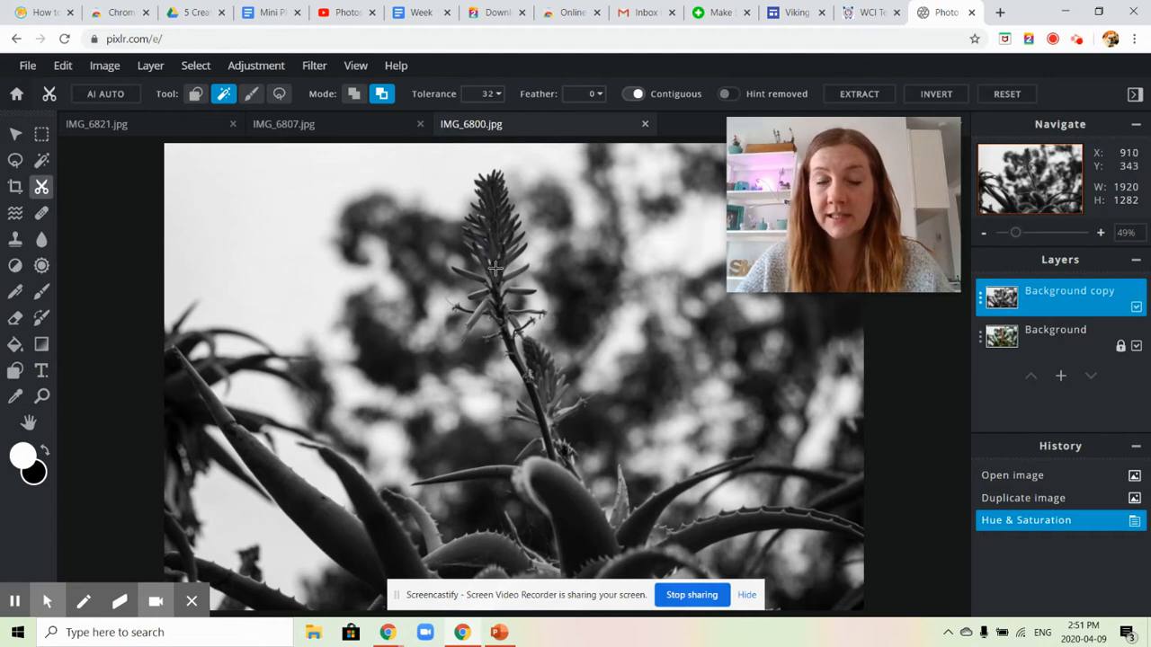
{"action": "left_click", "coordinate": [496, 268]}
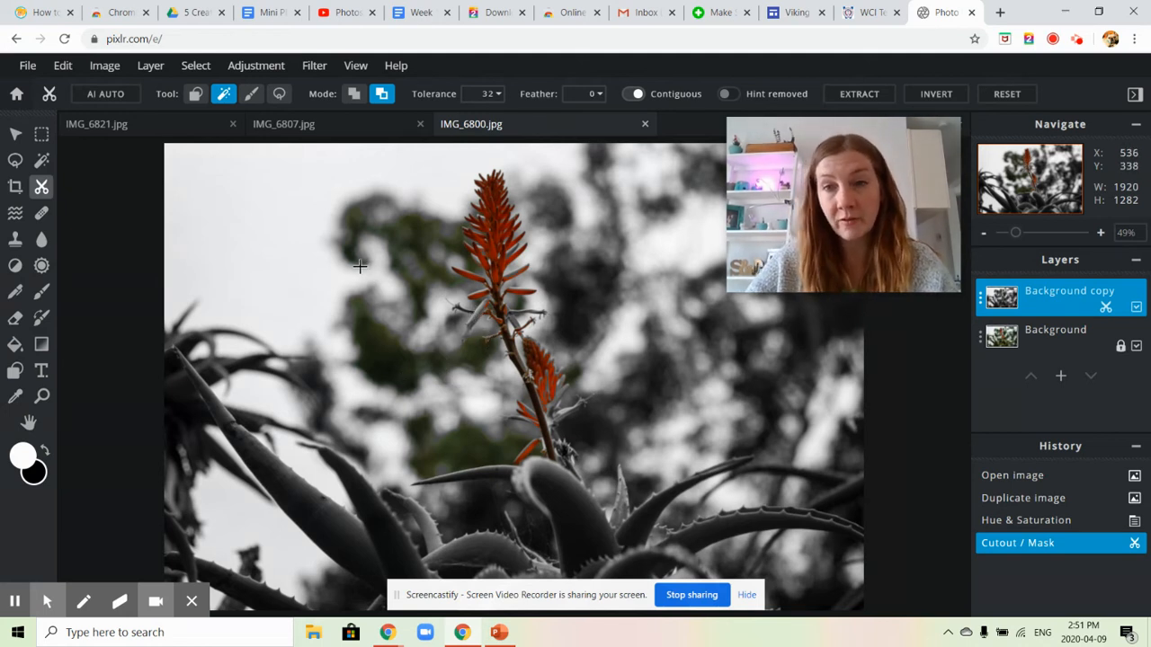
{"action": "left_click", "coordinate": [252, 97]}
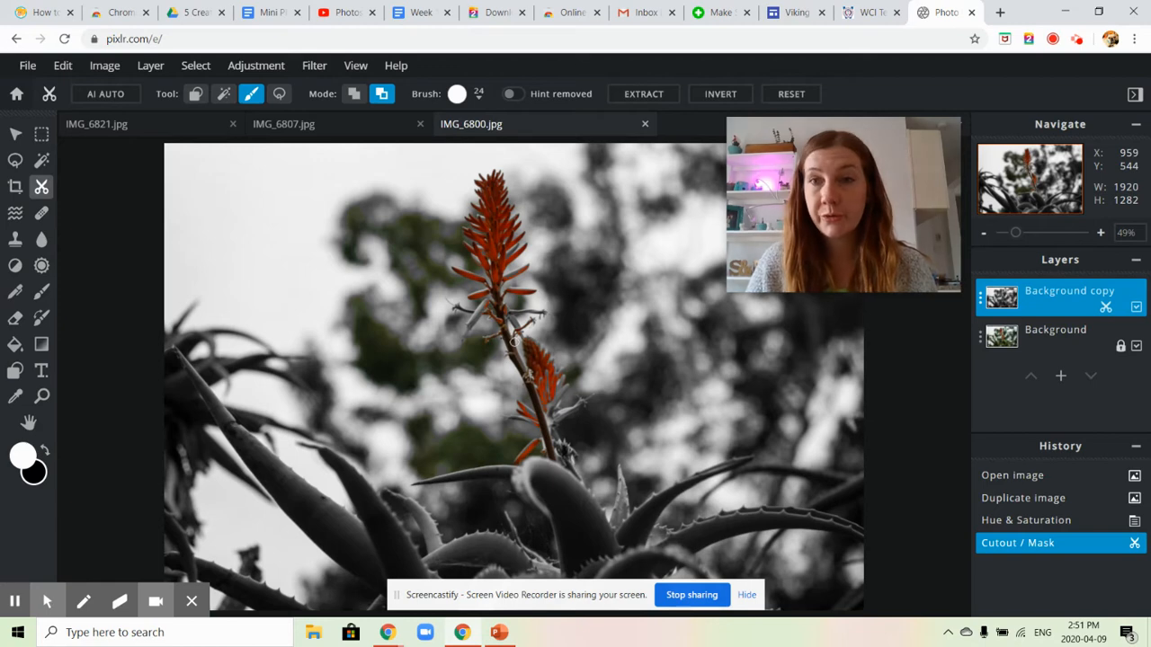
{"action": "key", "text": "ctrl+plus"}
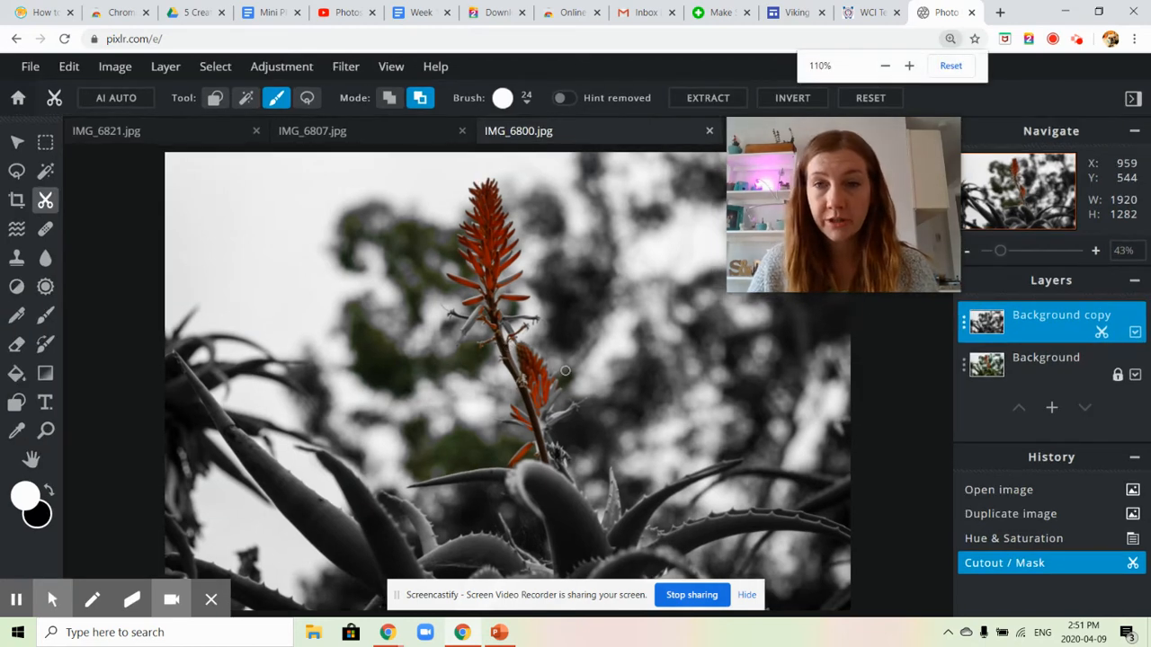
{"action": "key", "text": "ctrl+plus"}
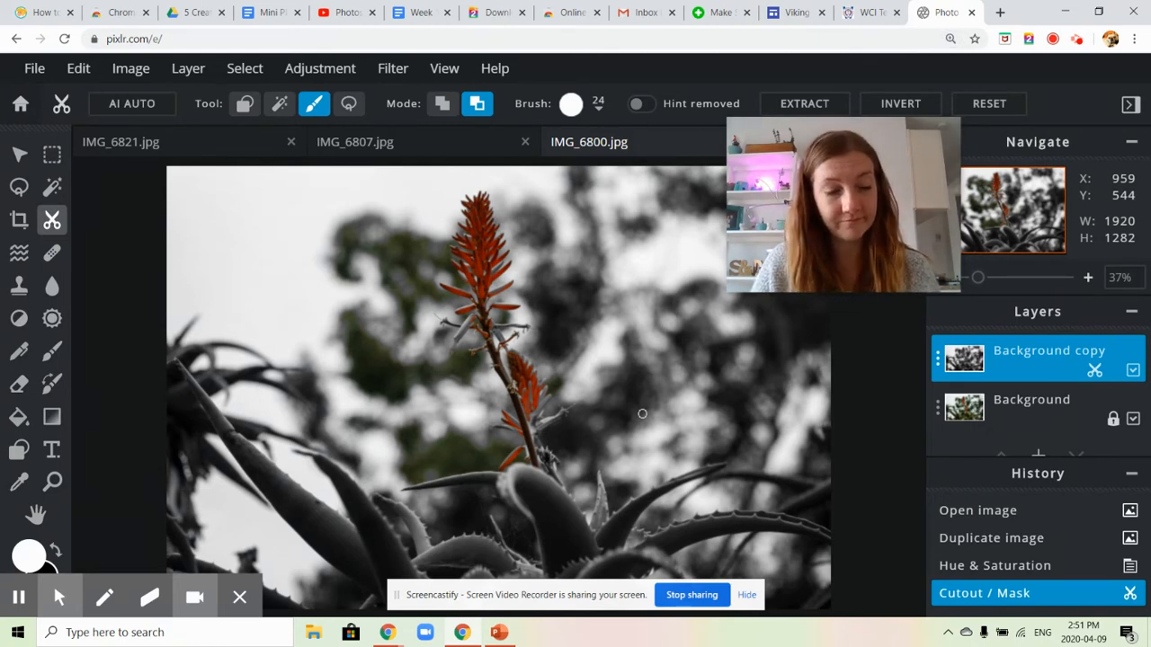
{"action": "key", "text": "ctrl+plus"}
{"action": "key", "text": "ctrl+plus"}
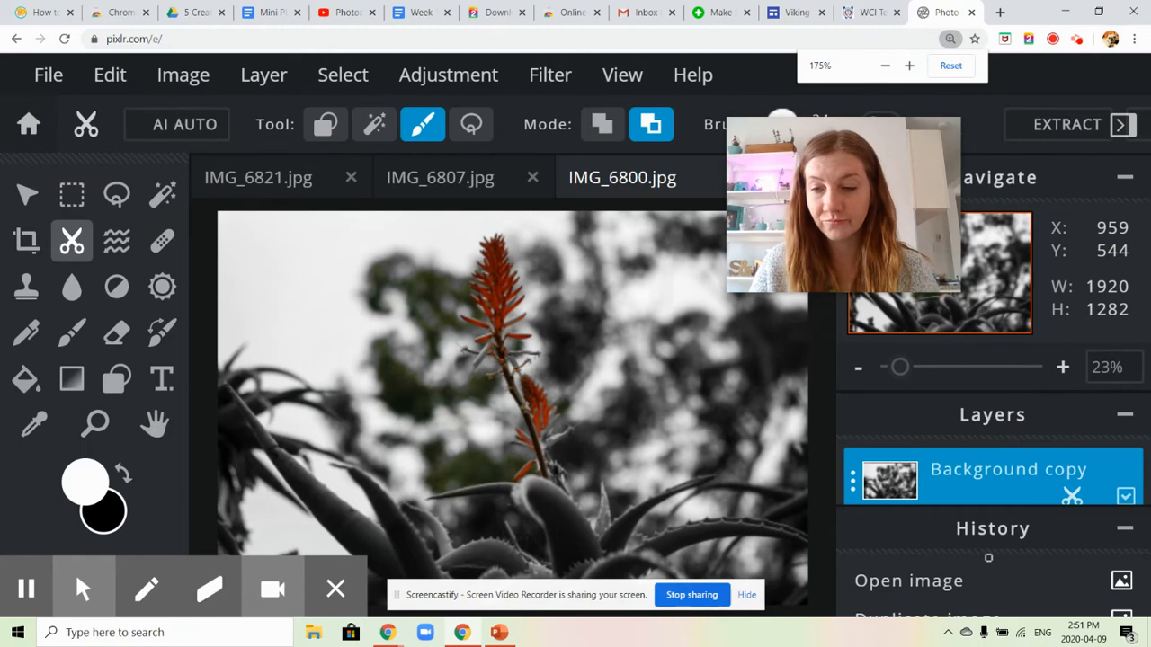
{"action": "key", "text": "ctrl+minus"}
{"action": "key", "text": "ctrl+minus"}
{"action": "key", "text": "ctrl+minus"}
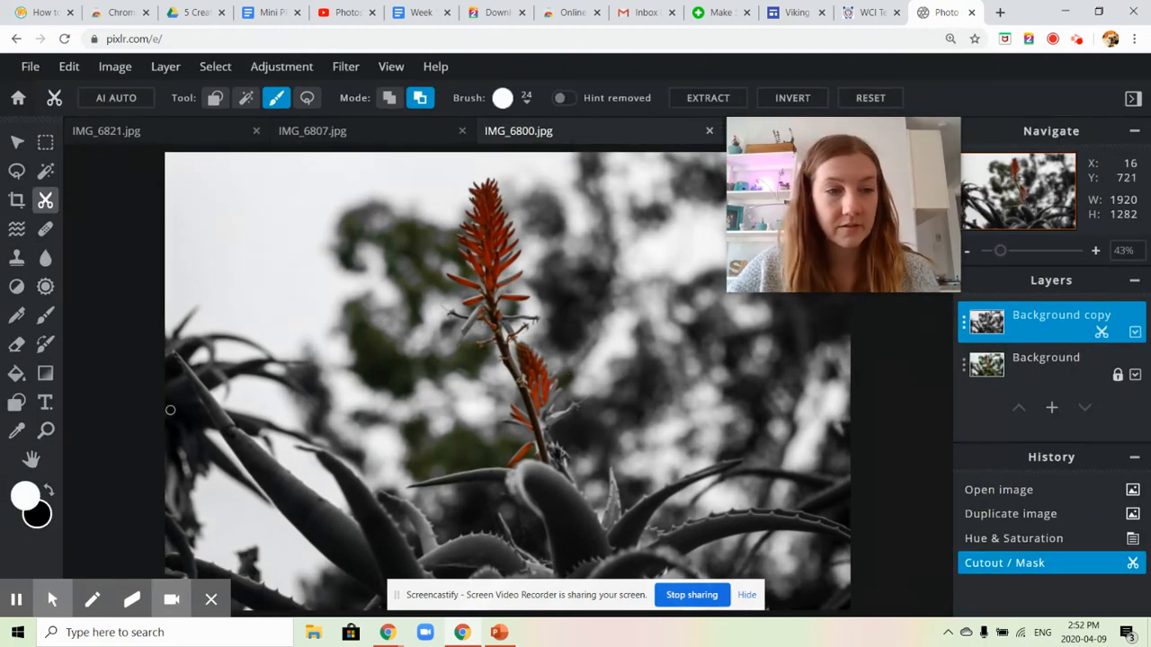
Set up Draw Cutout in remove mode with a 13 px brush for close-up work on the flower
{"action": "left_click", "coordinate": [44, 431]}
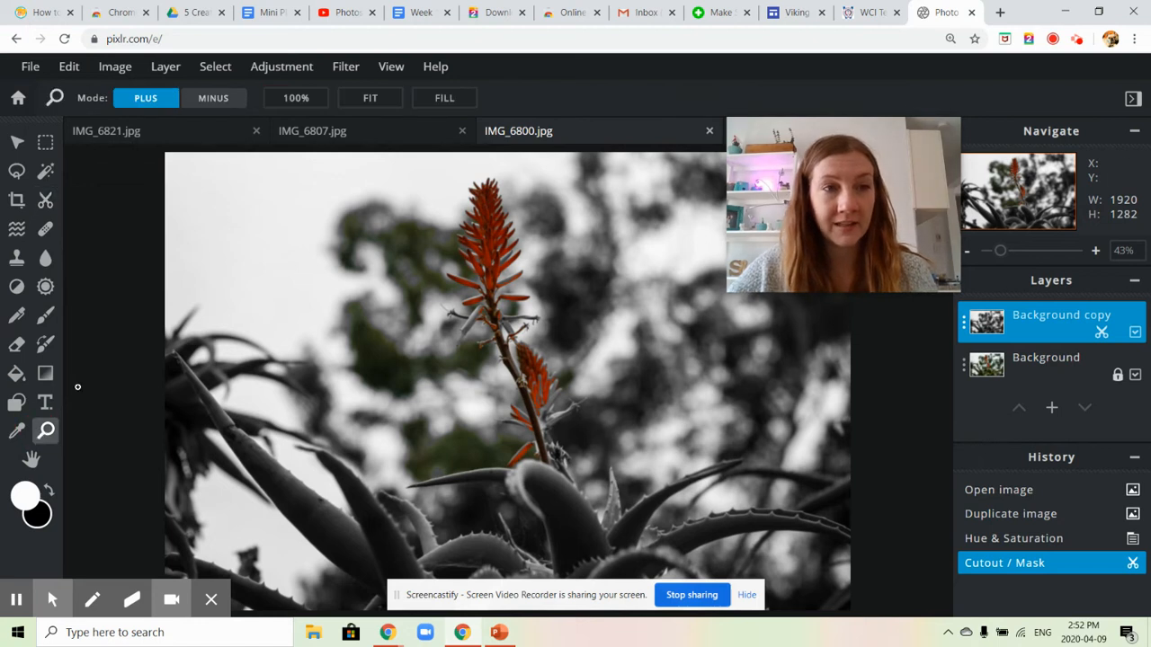
{"action": "left_click", "coordinate": [484, 297]}
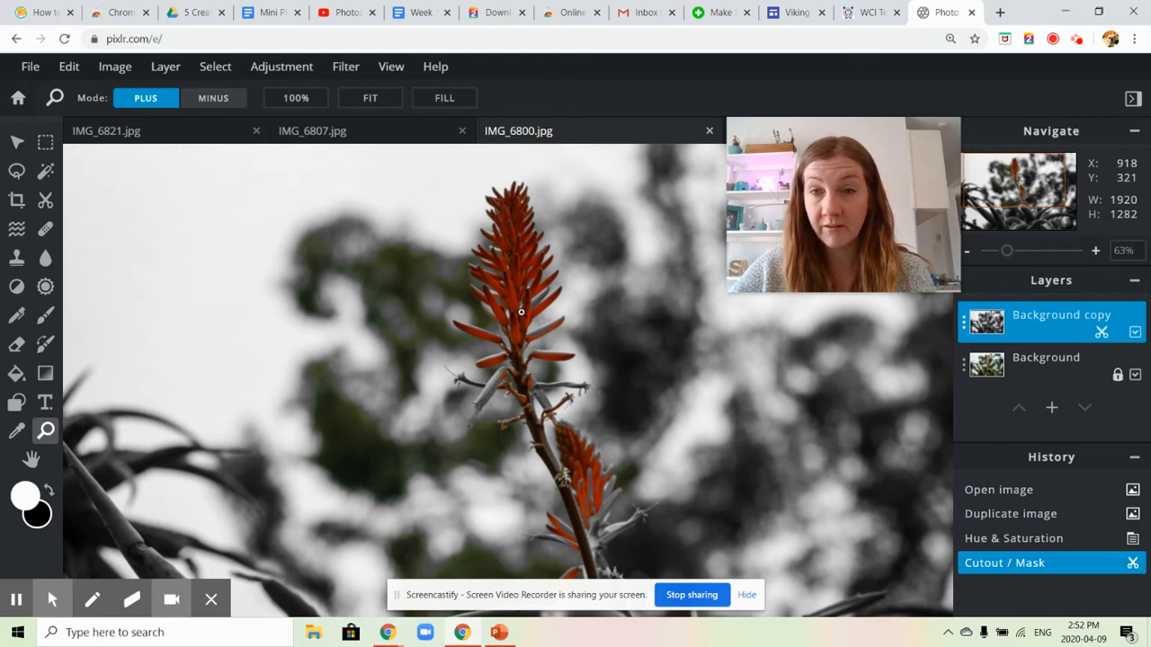
{"action": "left_click", "coordinate": [45, 200]}
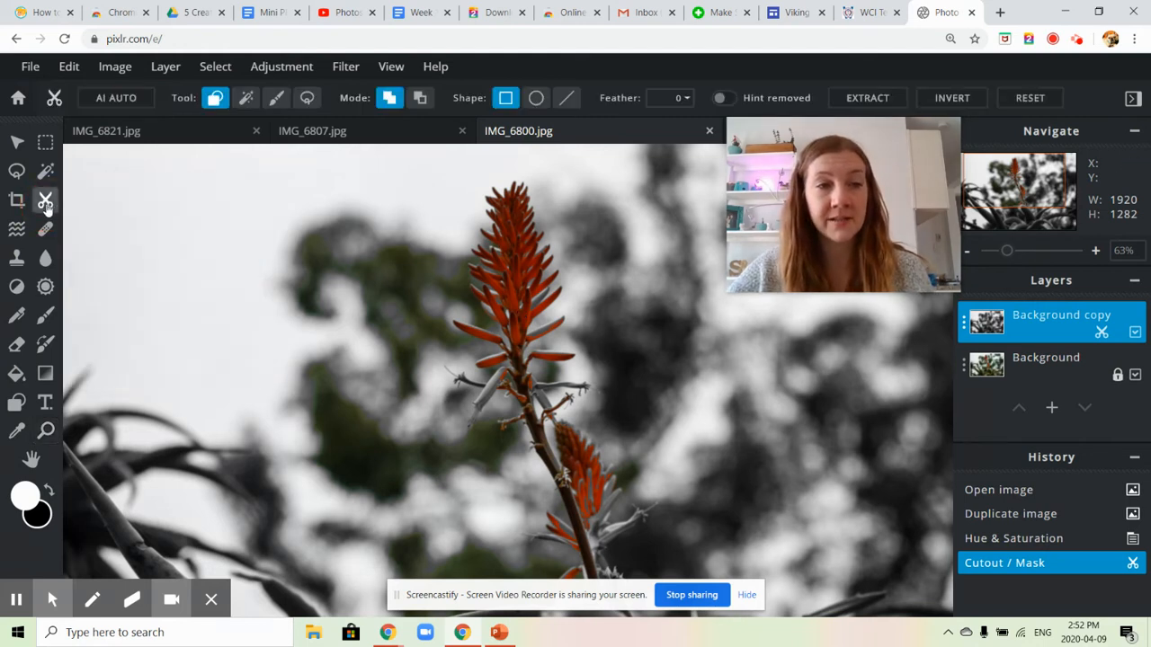
{"action": "left_click", "coordinate": [275, 99]}
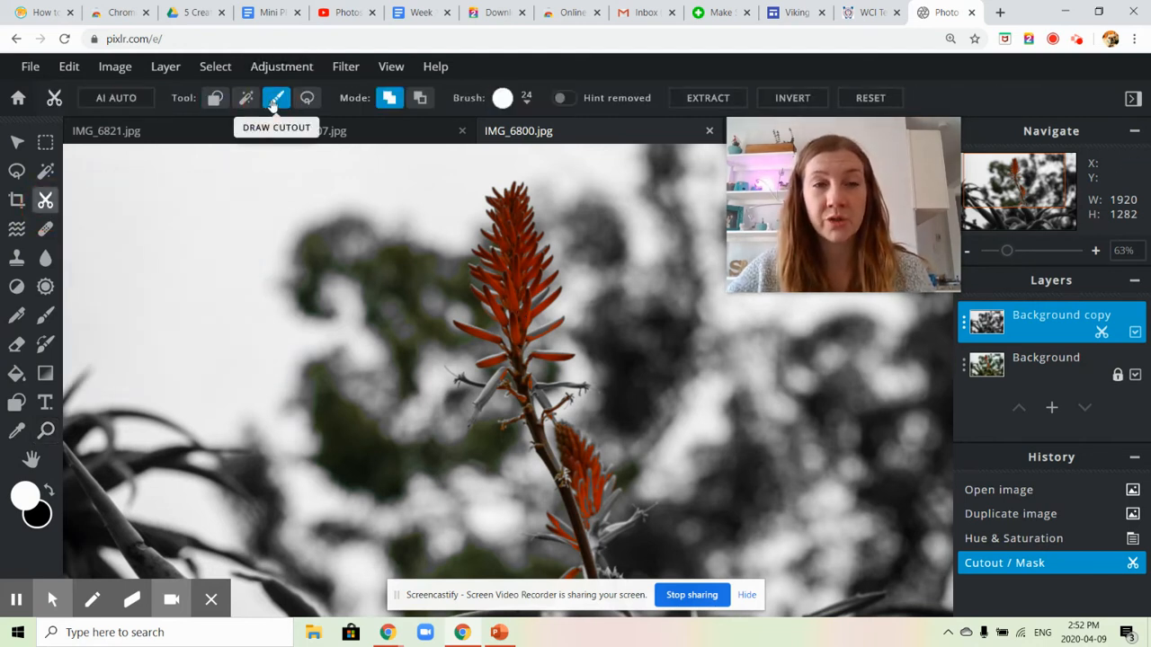
{"action": "left_click", "coordinate": [419, 98]}
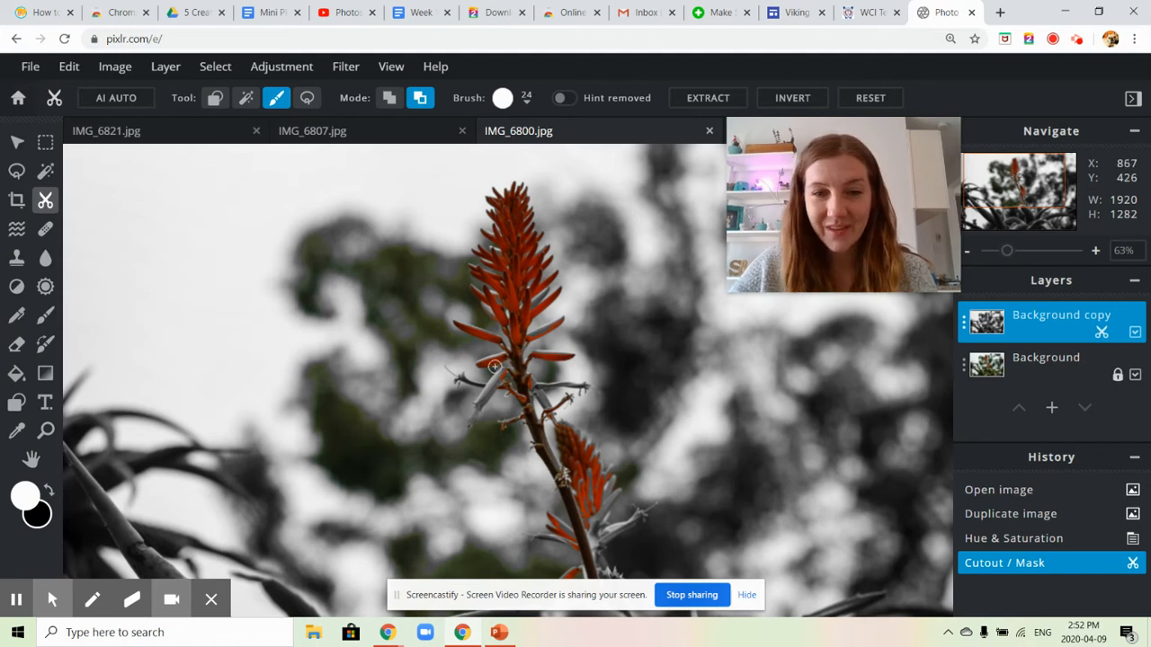
{"action": "left_click", "coordinate": [526, 101]}
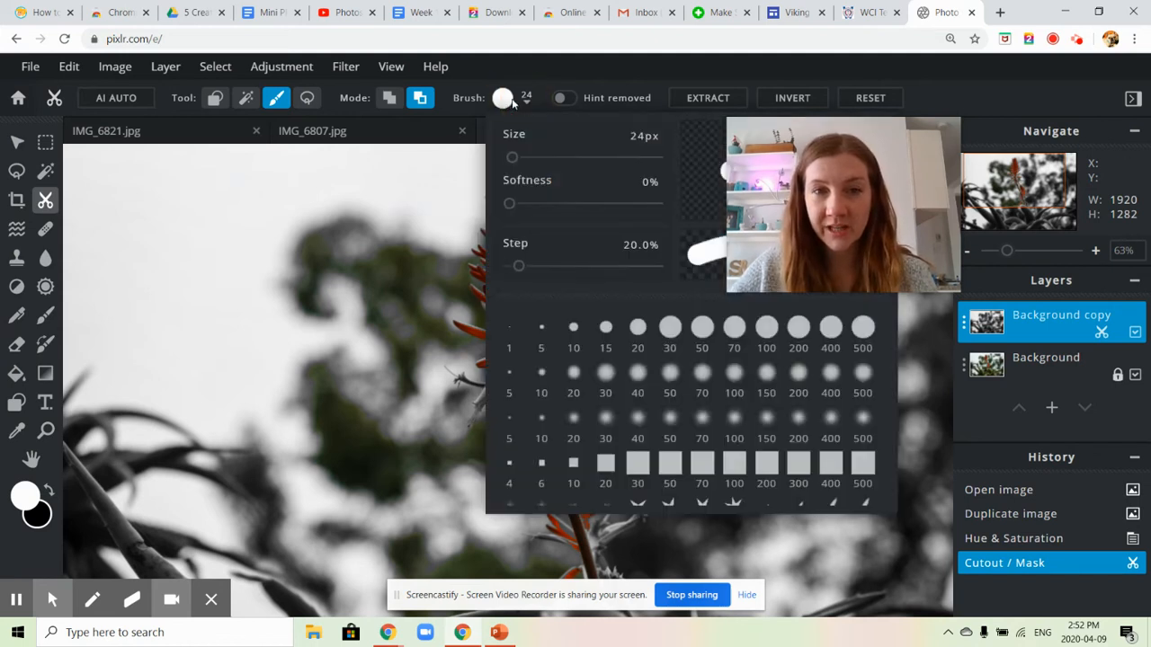
{"action": "left_click_drag", "start_coordinate": [512, 162], "coordinate": [509, 160]}
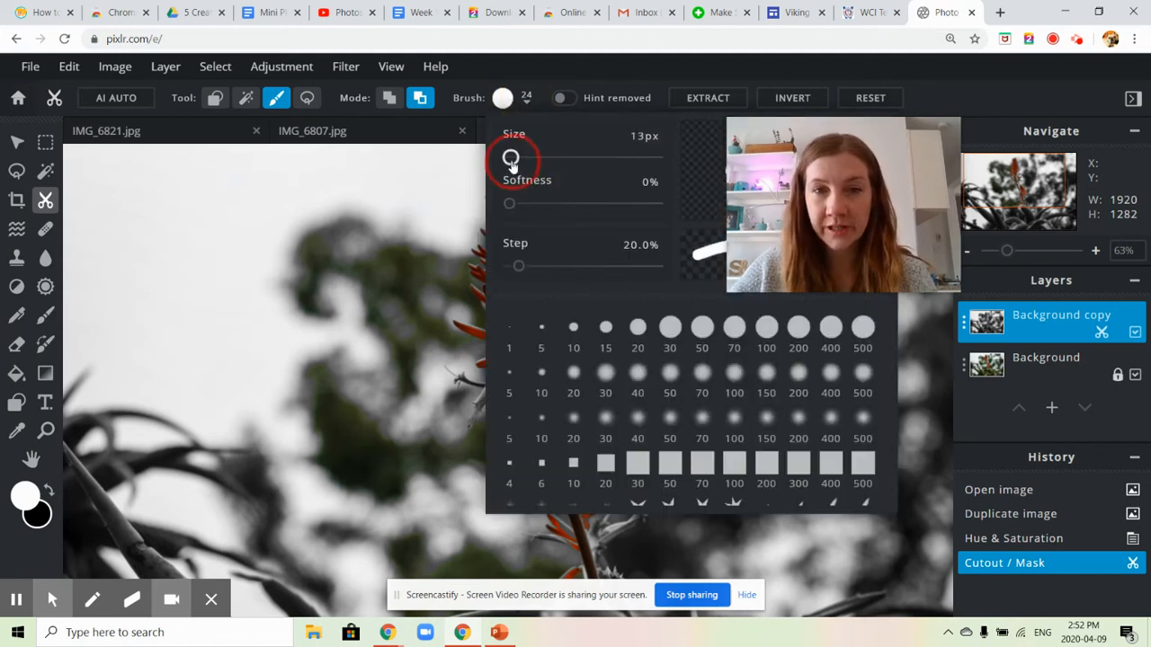
{"action": "left_click", "coordinate": [520, 104]}
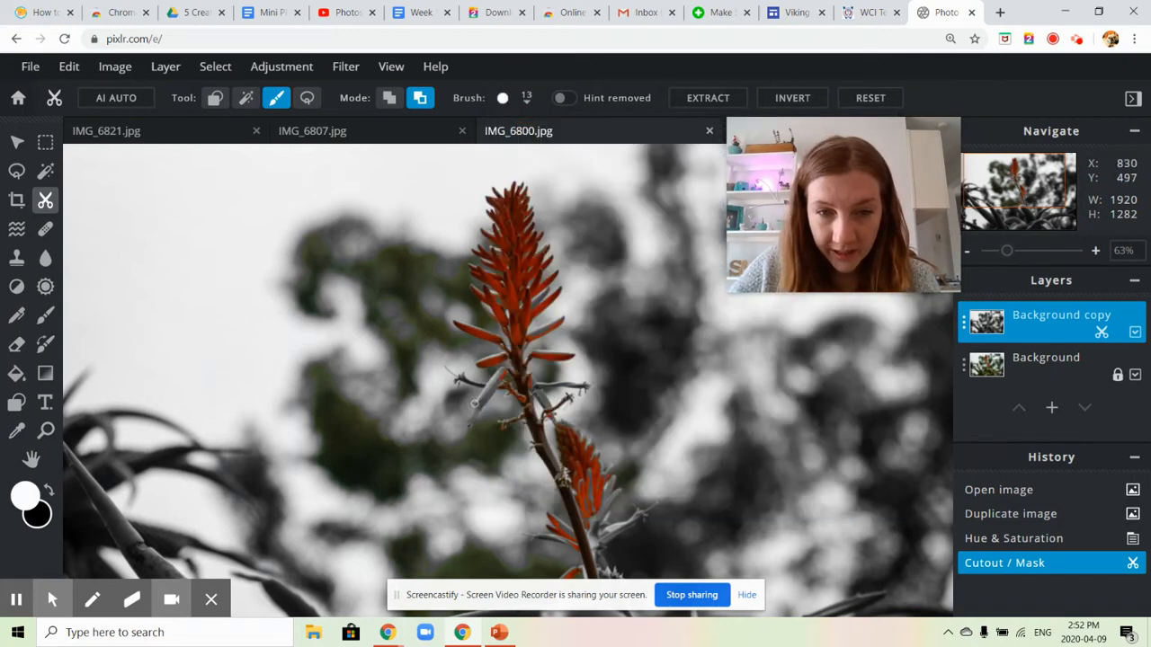
Brush away the remaining grey parts over the upper flower spike and its drooping lower petals to reveal their colour
{"action": "mouse_move", "coordinate": [477, 404]}
{"action": "left_mouse_down"}
{"action": "mouse_move", "coordinate": [506, 361]}
{"action": "mouse_move", "coordinate": [482, 432]}
{"action": "mouse_move", "coordinate": [503, 375]}
{"action": "mouse_move", "coordinate": [532, 368]}
{"action": "mouse_move", "coordinate": [535, 381]}
{"action": "left_mouse_up"}
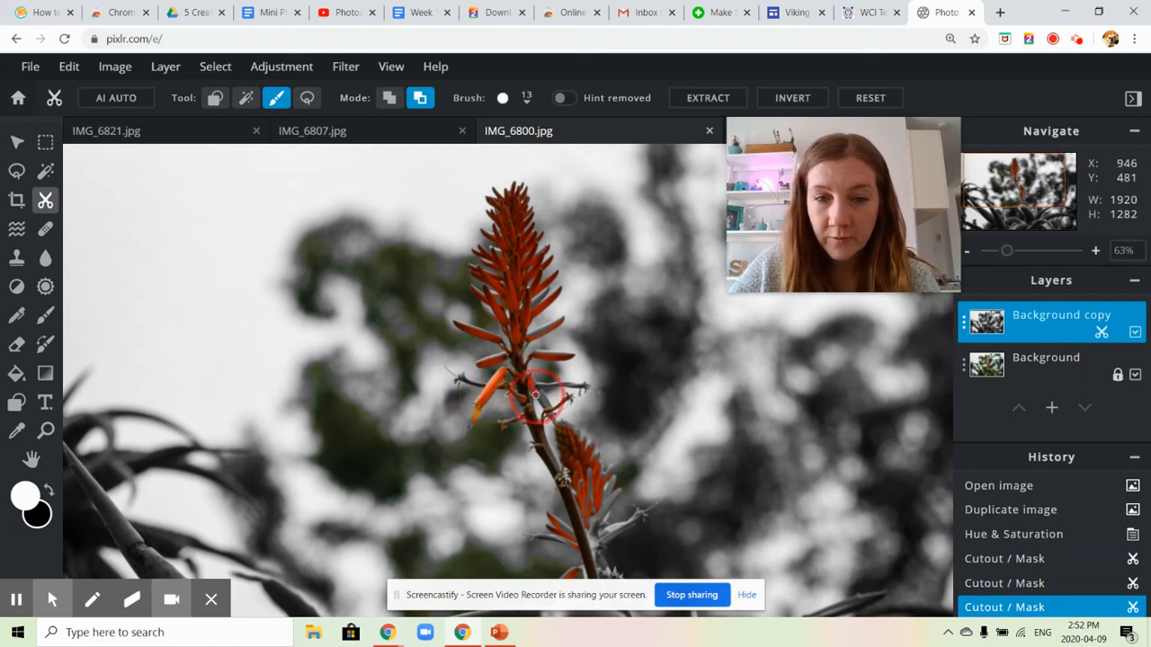
{"action": "mouse_move", "coordinate": [542, 390]}
{"action": "left_mouse_down"}
{"action": "mouse_move", "coordinate": [535, 382]}
{"action": "mouse_move", "coordinate": [546, 402]}
{"action": "left_mouse_up"}
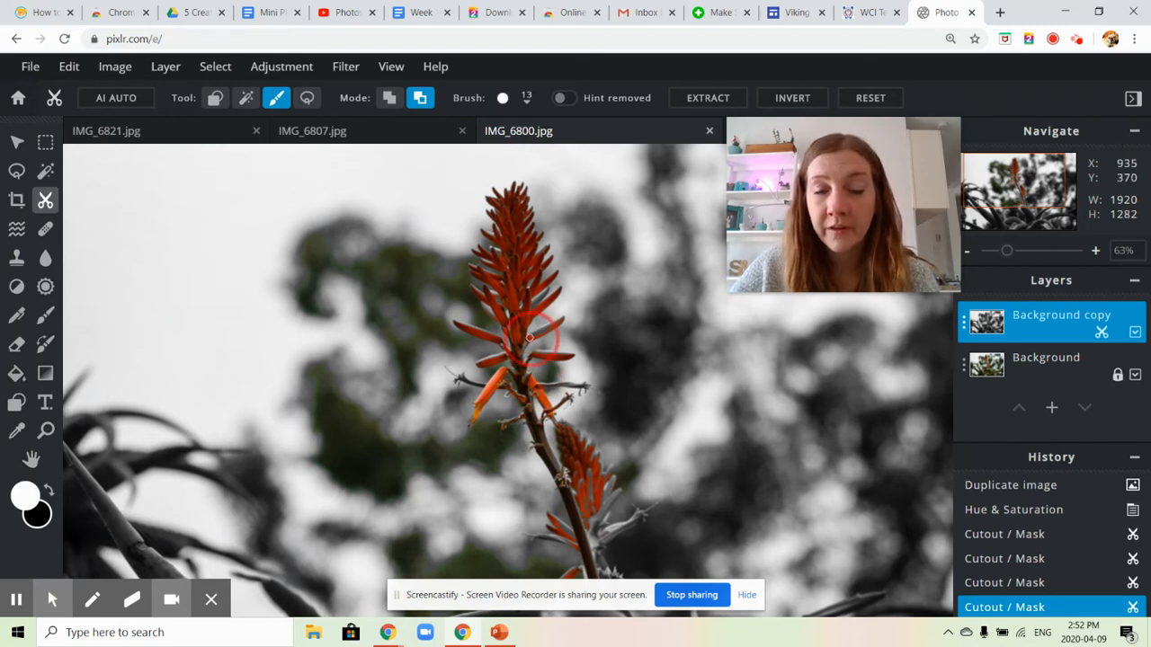
{"action": "left_click_drag", "start_coordinate": [560, 319], "coordinate": [545, 308]}
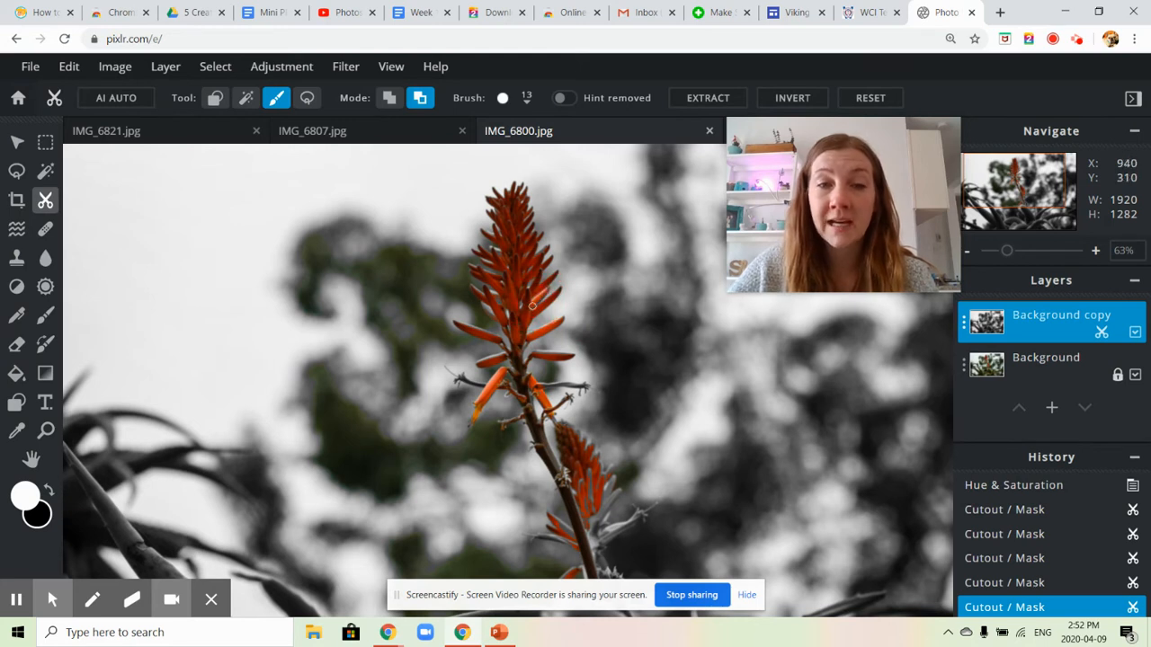
{"action": "left_click", "coordinate": [532, 305]}
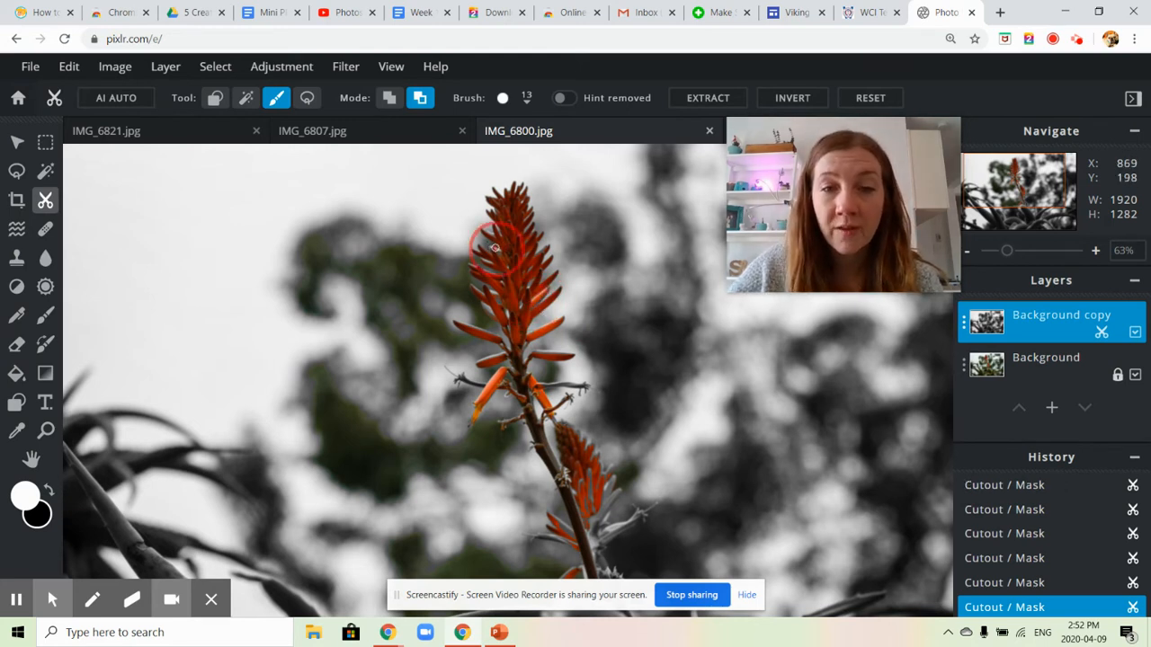
{"action": "left_click_drag", "start_coordinate": [492, 232], "coordinate": [497, 235]}
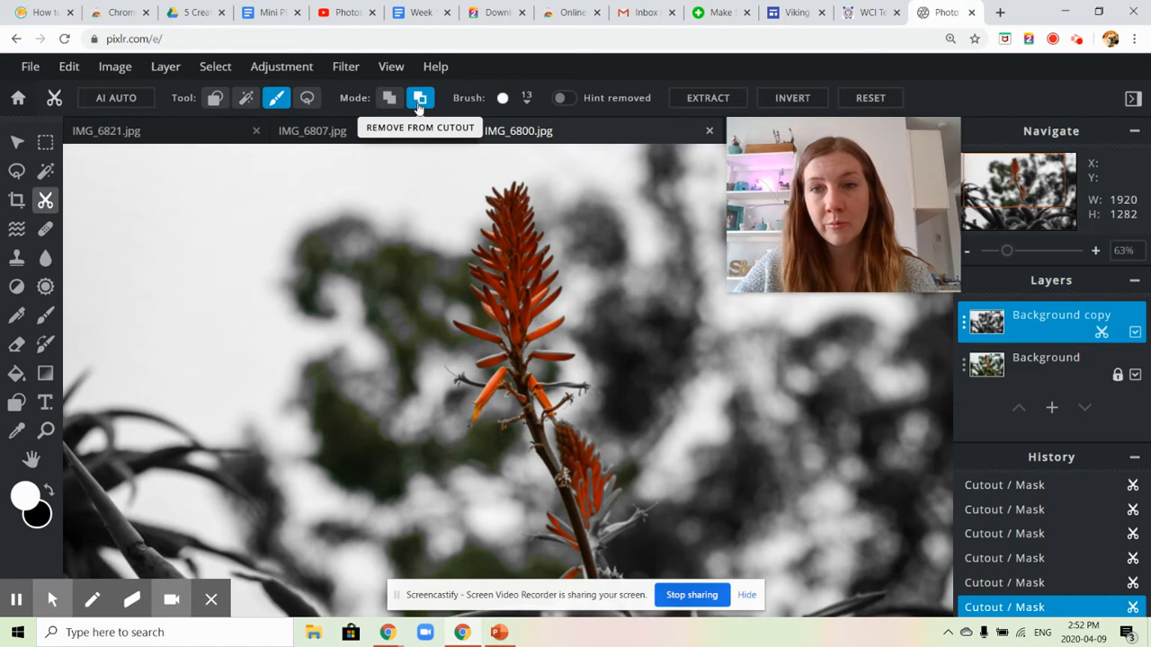
{"action": "left_click_drag", "start_coordinate": [493, 248], "coordinate": [545, 252]}
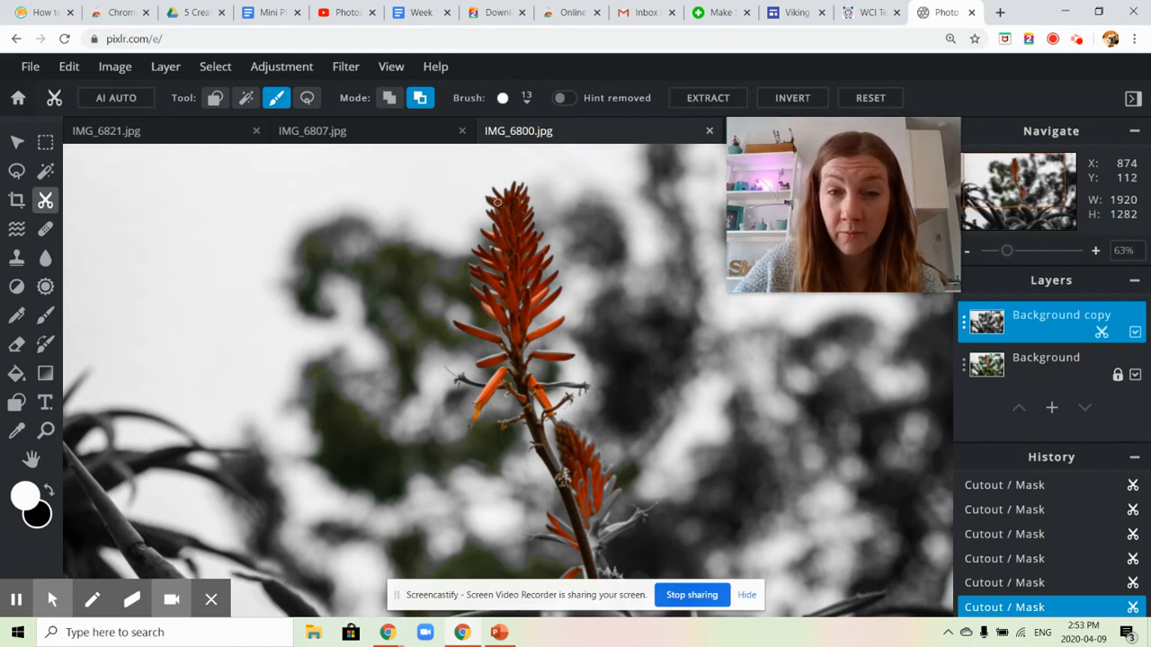
{"action": "left_click", "coordinate": [526, 343]}
{"action": "left_click", "coordinate": [509, 314]}
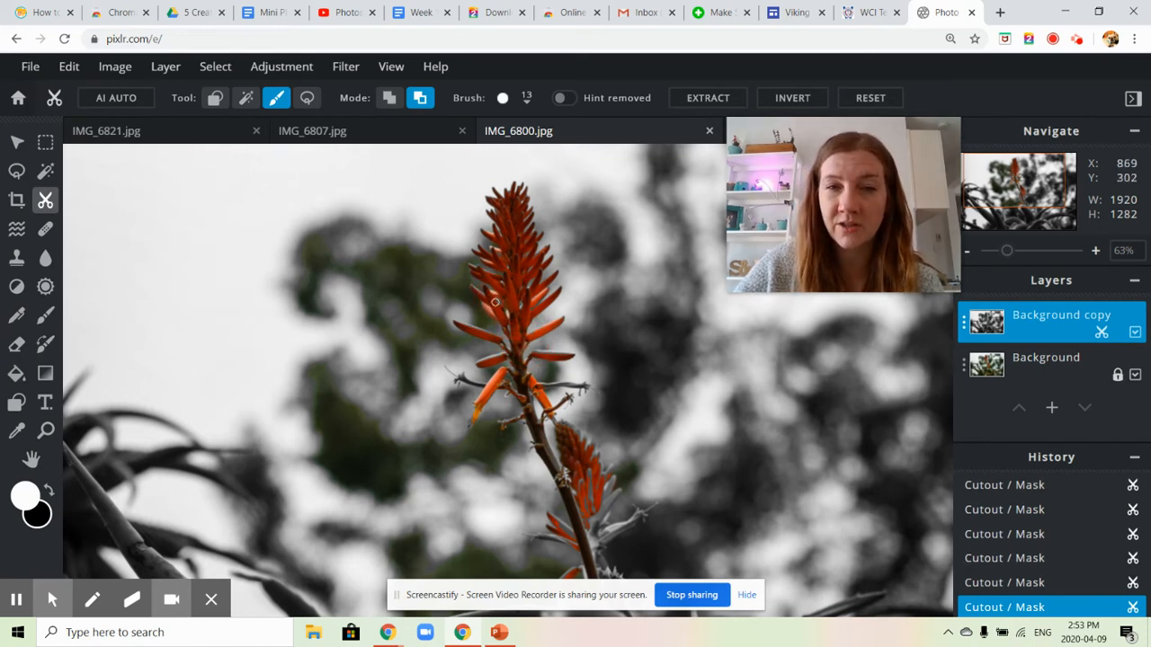
Brush away the last grey bits on the upper spike's petals, the stem and the smaller lower flower spike
{"action": "left_click", "coordinate": [505, 309]}
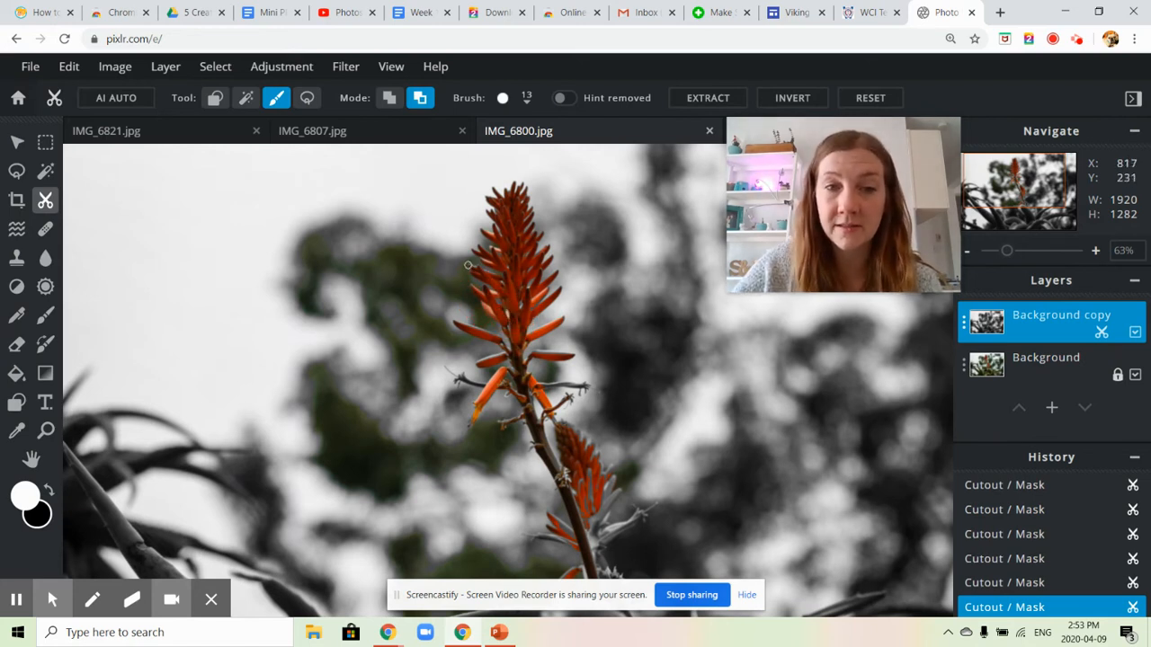
{"action": "left_click", "coordinate": [494, 276]}
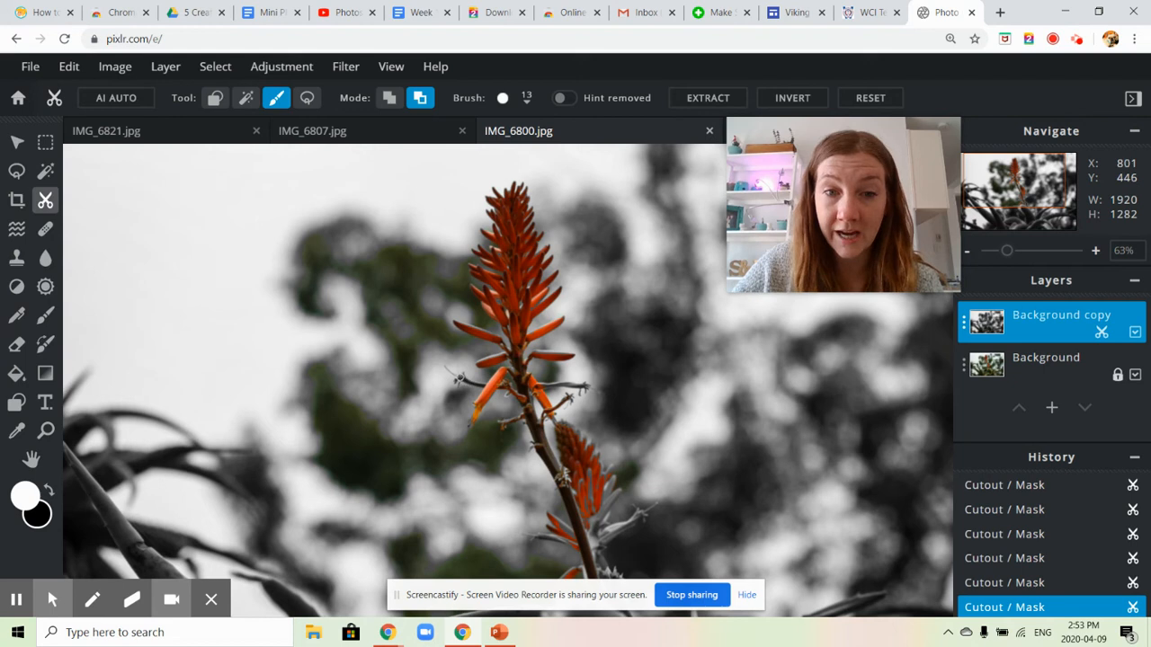
{"action": "left_click", "coordinate": [539, 438]}
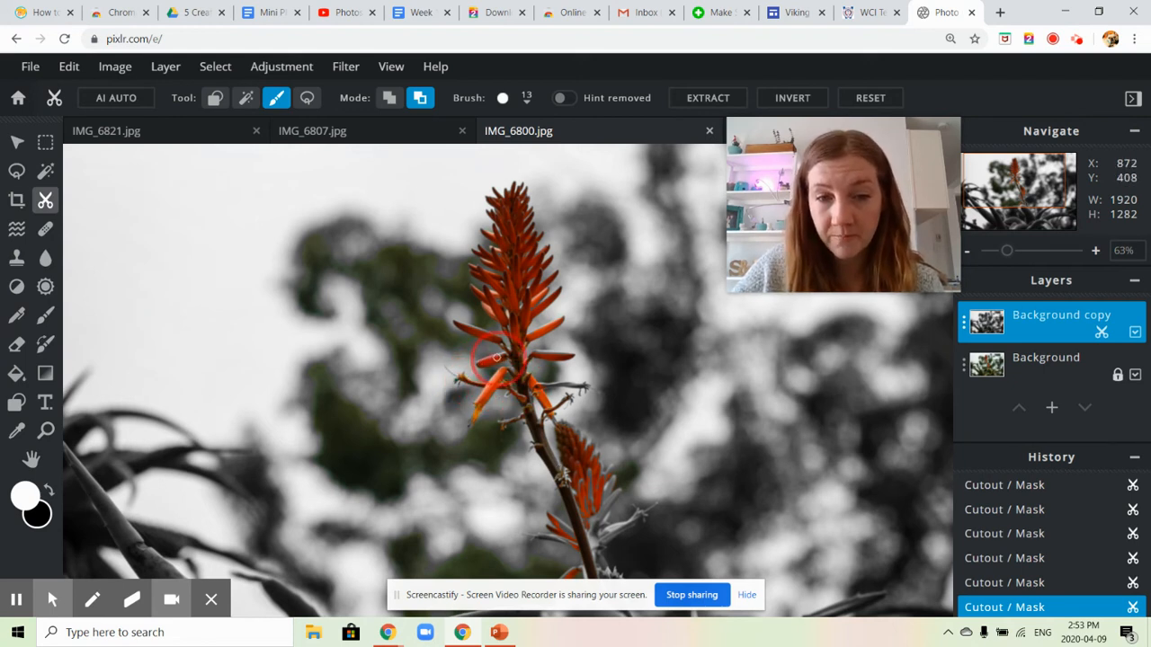
{"action": "mouse_move", "coordinate": [591, 521]}
{"action": "left_mouse_down"}
{"action": "mouse_move", "coordinate": [593, 463]}
{"action": "mouse_move", "coordinate": [586, 476]}
{"action": "mouse_move", "coordinate": [580, 437]}
{"action": "mouse_move", "coordinate": [558, 423]}
{"action": "mouse_move", "coordinate": [606, 481]}
{"action": "mouse_move", "coordinate": [613, 530]}
{"action": "mouse_move", "coordinate": [627, 493]}
{"action": "mouse_move", "coordinate": [593, 515]}
{"action": "mouse_move", "coordinate": [608, 465]}
{"action": "left_mouse_up"}
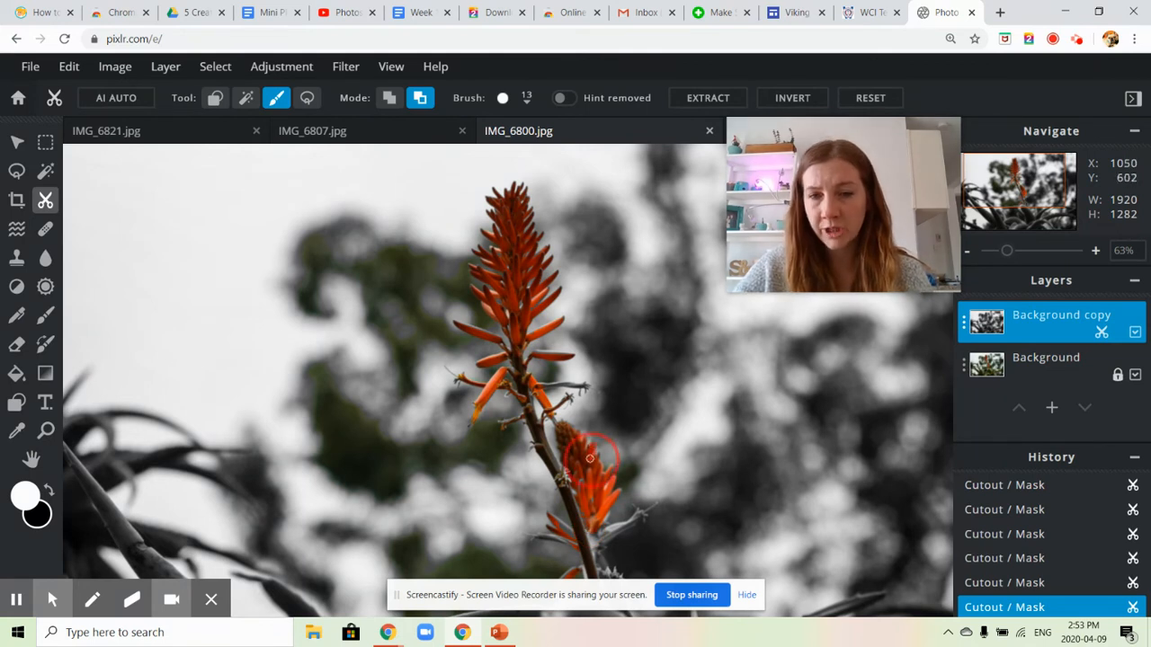
{"action": "left_click_drag", "start_coordinate": [591, 553], "coordinate": [597, 533]}
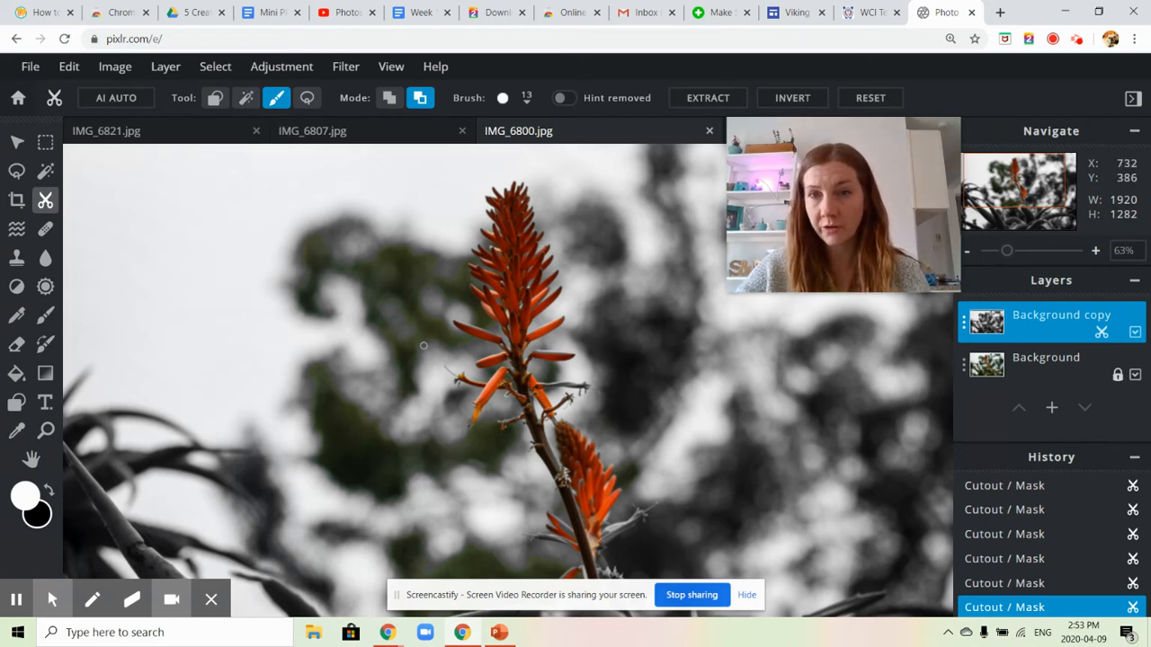
Paint the black-and-white layer back over the green background beside the flower, using Draw Cutout in add mode with a 169 px brush
{"action": "left_click", "coordinate": [390, 98]}
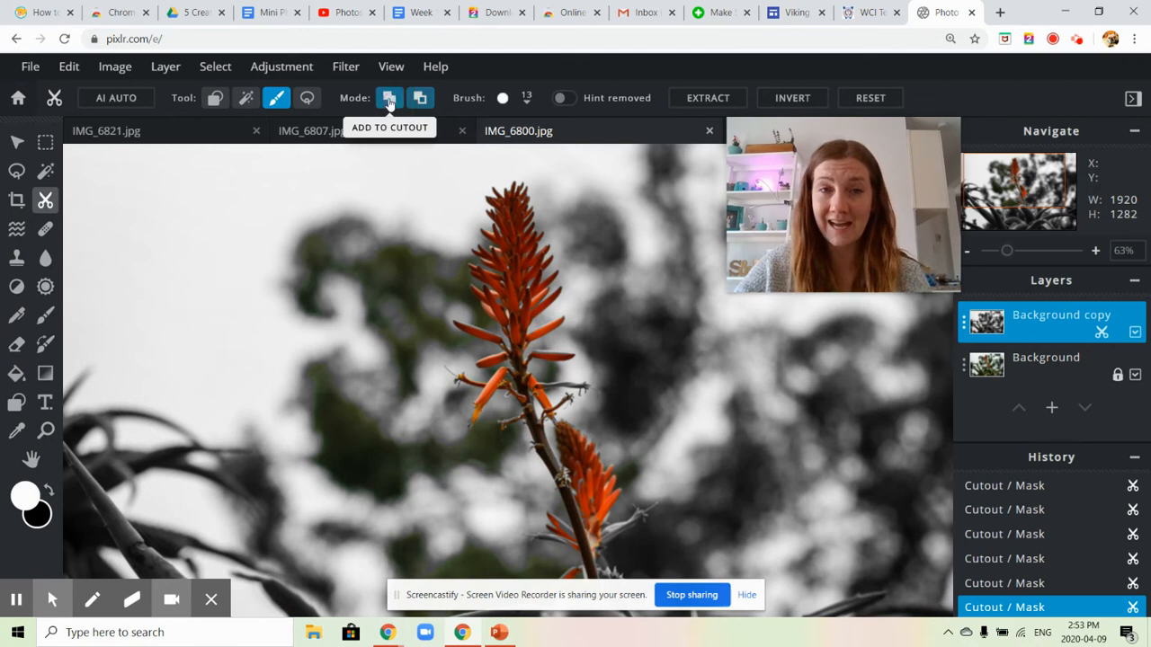
{"action": "left_click", "coordinate": [527, 101]}
{"action": "left_click_drag", "start_coordinate": [511, 158], "coordinate": [533, 157]}
{"action": "left_click", "coordinate": [490, 93]}
{"action": "mouse_move", "coordinate": [303, 303]}
{"action": "left_mouse_down"}
{"action": "mouse_move", "coordinate": [335, 296]}
{"action": "mouse_move", "coordinate": [371, 254]}
{"action": "mouse_move", "coordinate": [369, 300]}
{"action": "mouse_move", "coordinate": [386, 272]}
{"action": "mouse_move", "coordinate": [355, 403]}
{"action": "mouse_move", "coordinate": [337, 417]}
{"action": "mouse_move", "coordinate": [346, 406]}
{"action": "mouse_move", "coordinate": [384, 459]}
{"action": "mouse_move", "coordinate": [397, 444]}
{"action": "mouse_move", "coordinate": [368, 410]}
{"action": "left_mouse_up"}
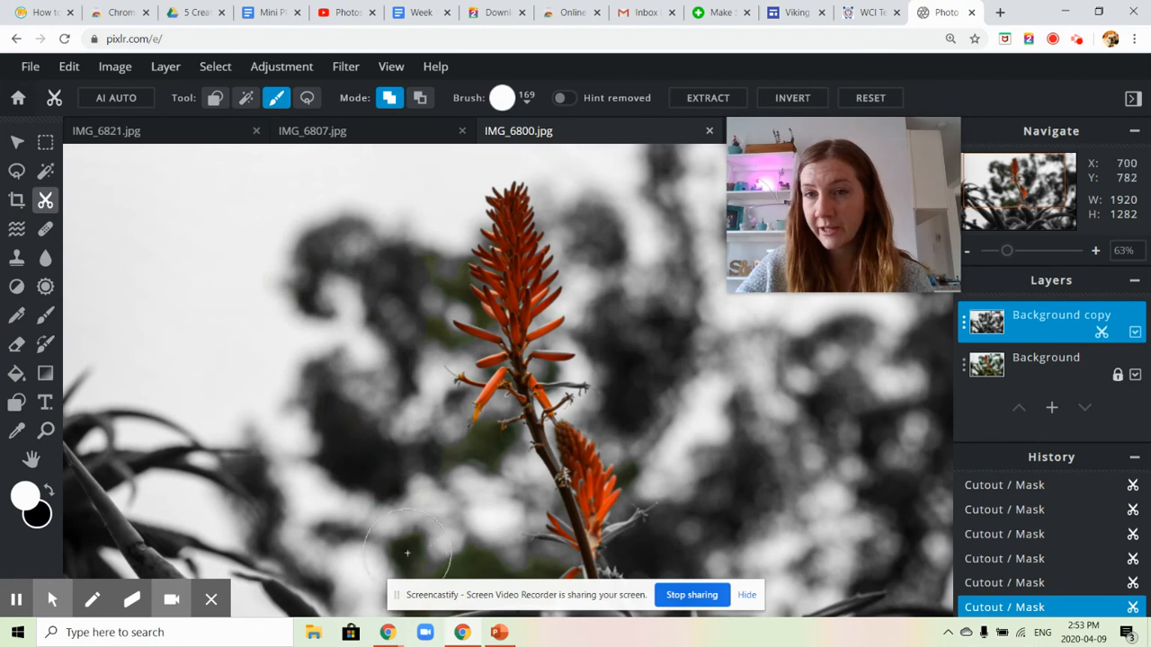
{"action": "left_click_drag", "start_coordinate": [416, 259], "coordinate": [411, 299]}
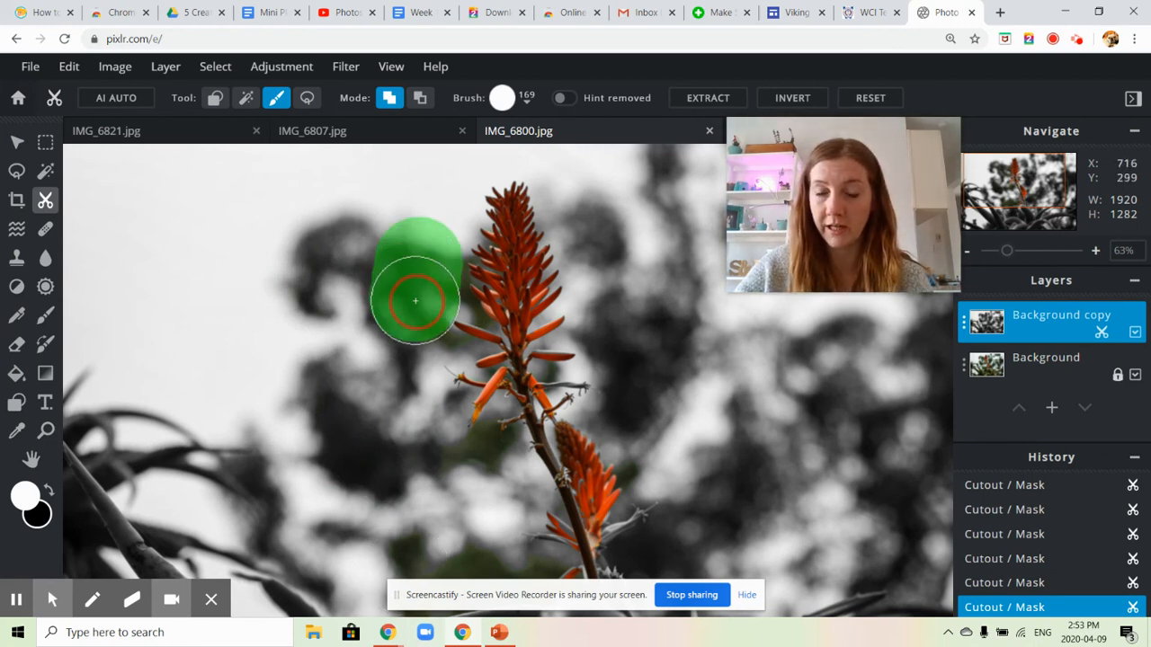
Reduce the cutout brush to 91 px and restore the black-and-white background around the stem and lower flower spike
{"action": "left_click", "coordinate": [520, 99]}
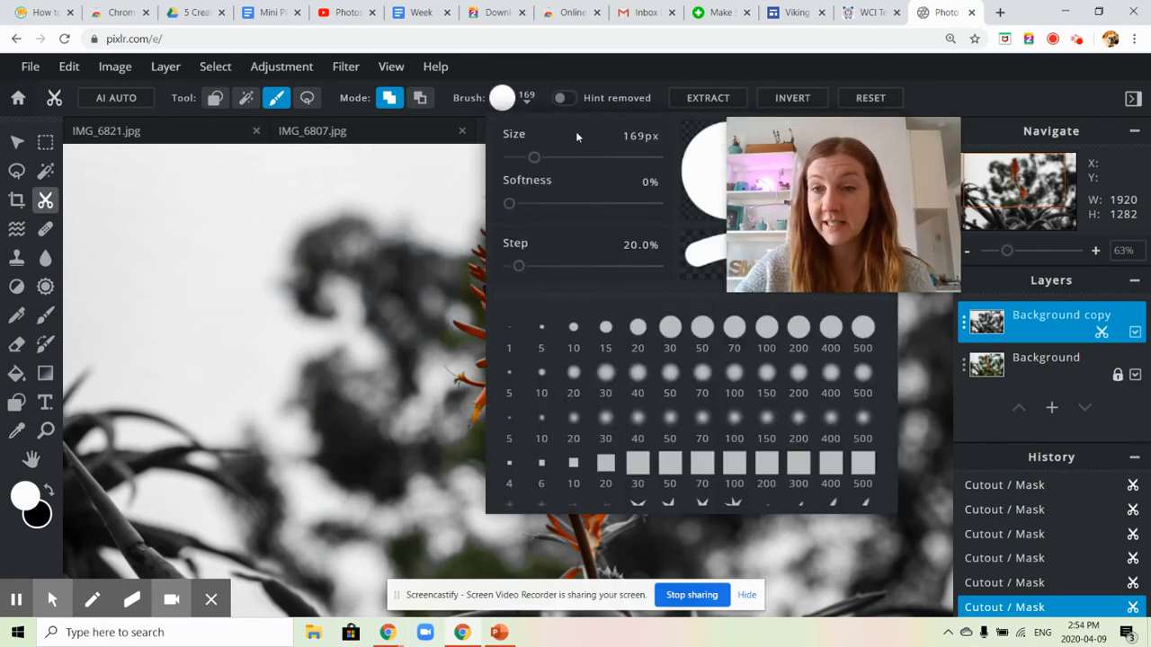
{"action": "left_click_drag", "start_coordinate": [526, 155], "coordinate": [521, 154]}
{"action": "left_click", "coordinate": [503, 98]}
{"action": "mouse_move", "coordinate": [457, 519]}
{"action": "left_mouse_down"}
{"action": "mouse_move", "coordinate": [456, 488]}
{"action": "mouse_move", "coordinate": [483, 456]}
{"action": "left_mouse_up"}
{"action": "scroll", "coordinate": [482, 456], "scroll_direction": "down", "scroll_amount": 2}
{"action": "mouse_move", "coordinate": [409, 484]}
{"action": "left_mouse_down"}
{"action": "mouse_move", "coordinate": [483, 468]}
{"action": "mouse_move", "coordinate": [403, 460]}
{"action": "mouse_move", "coordinate": [423, 491]}
{"action": "mouse_move", "coordinate": [500, 476]}
{"action": "left_mouse_up"}
{"action": "left_click_drag", "start_coordinate": [589, 398], "coordinate": [585, 391]}
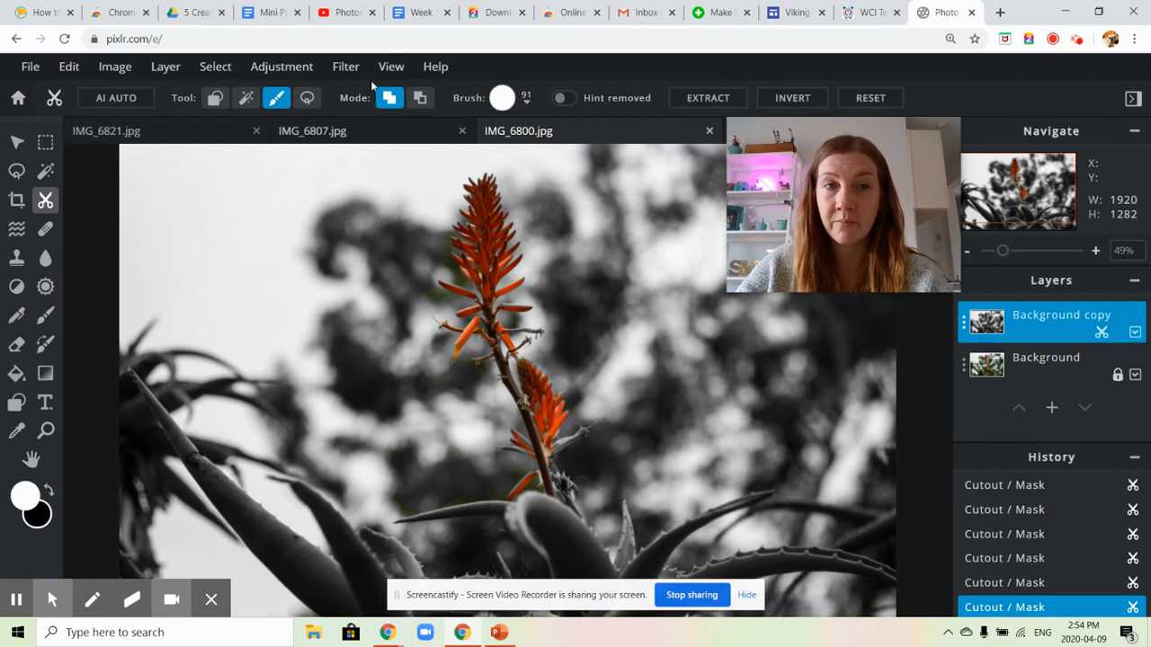
Reduce the cutout brush to 52 px and cover the leftover green along the upper flower spike's edge
{"action": "left_click", "coordinate": [514, 100]}
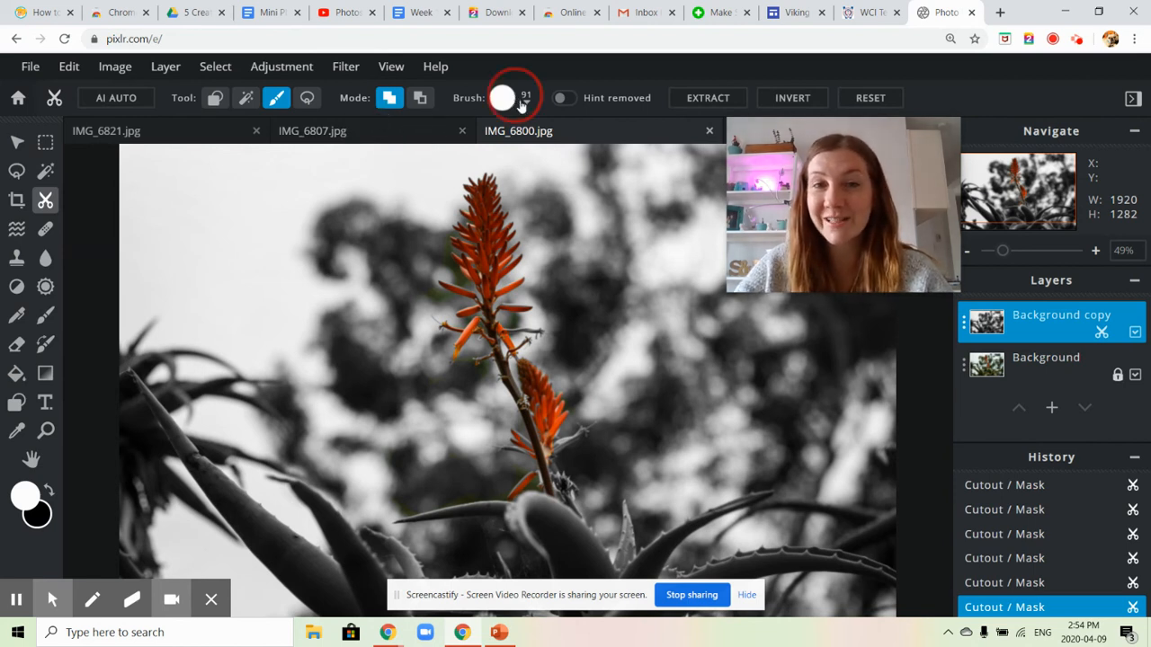
{"action": "left_click_drag", "start_coordinate": [522, 157], "coordinate": [517, 158]}
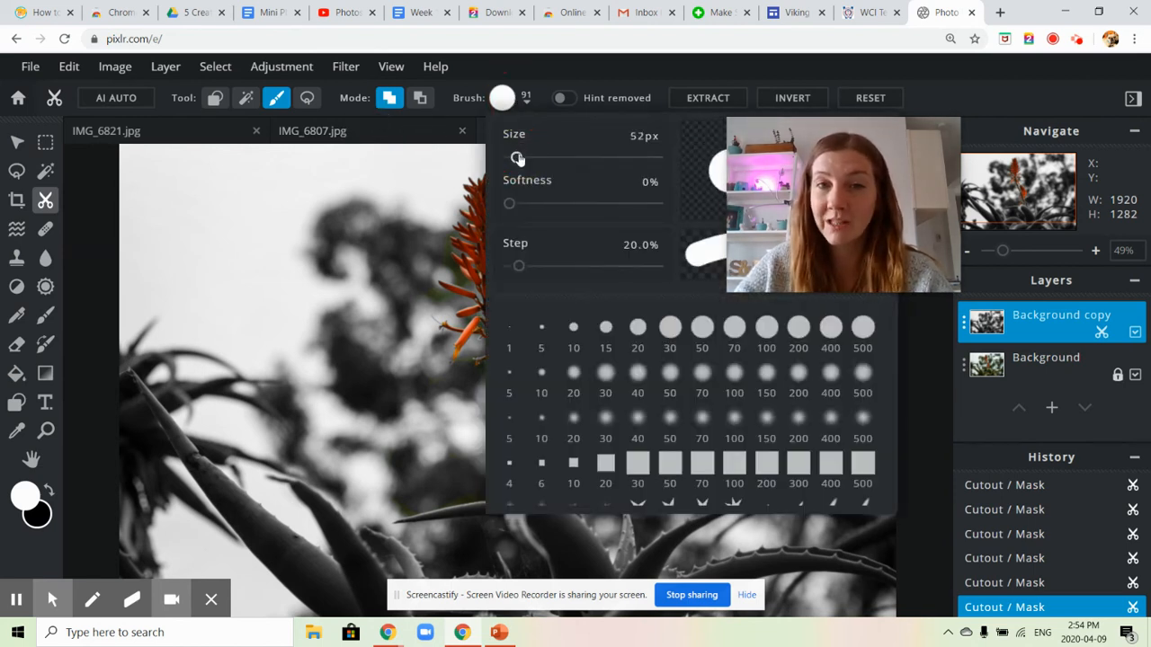
{"action": "left_click", "coordinate": [515, 79]}
{"action": "left_click", "coordinate": [438, 239]}
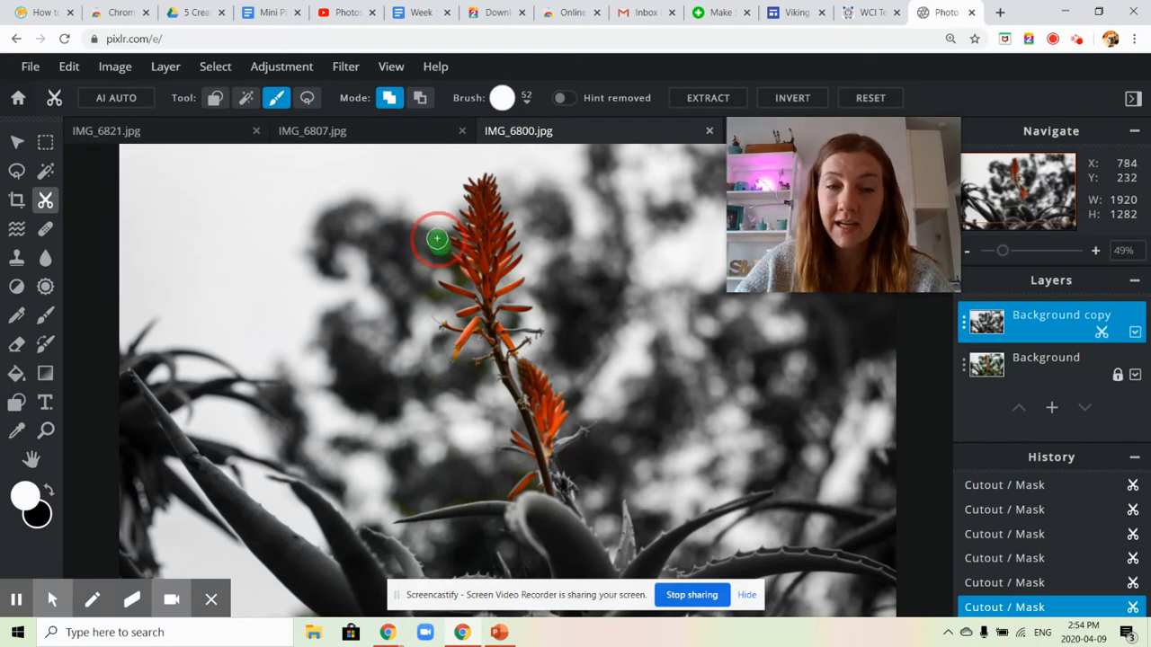
{"action": "mouse_move", "coordinate": [457, 281]}
{"action": "left_mouse_down"}
{"action": "mouse_move", "coordinate": [441, 267]}
{"action": "mouse_move", "coordinate": [442, 303]}
{"action": "left_mouse_up"}
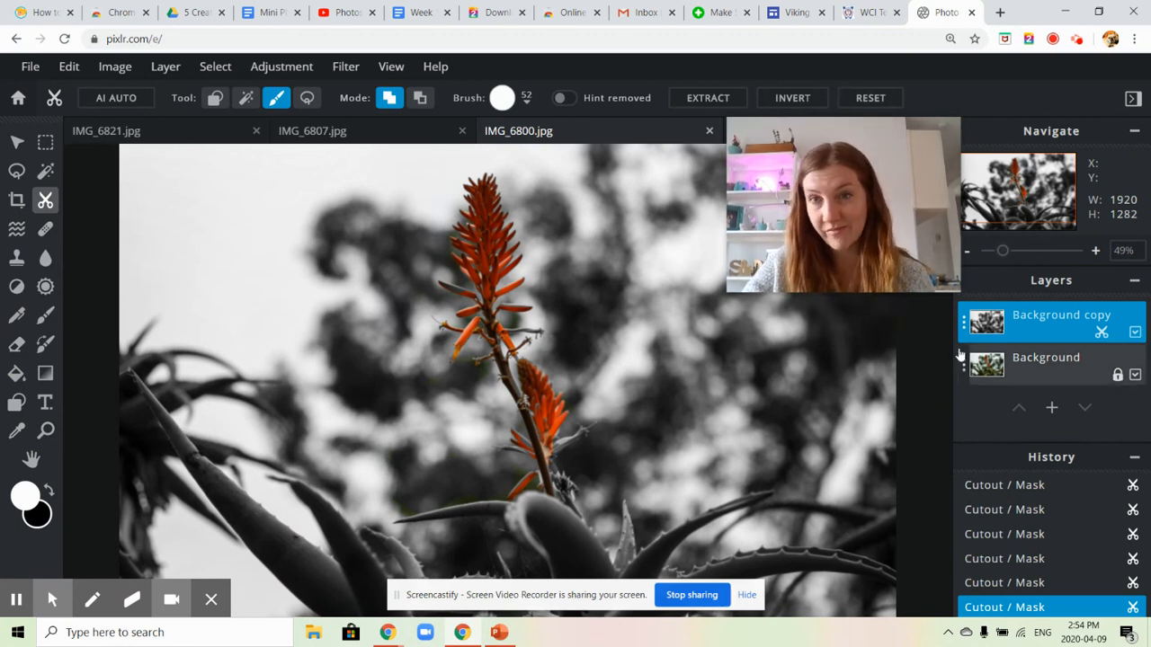
Intensify the flower's colour by applying Hue & Saturation to the Background layer with a saturation of 12
{"action": "left_click", "coordinate": [985, 363]}
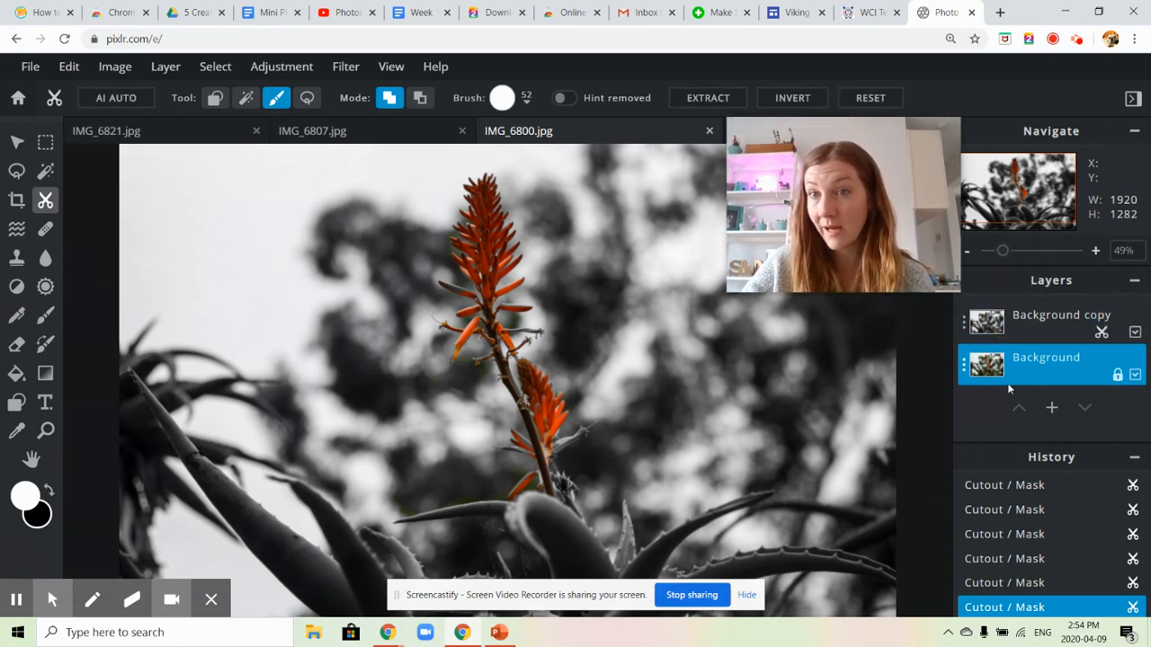
{"action": "left_click", "coordinate": [279, 71]}
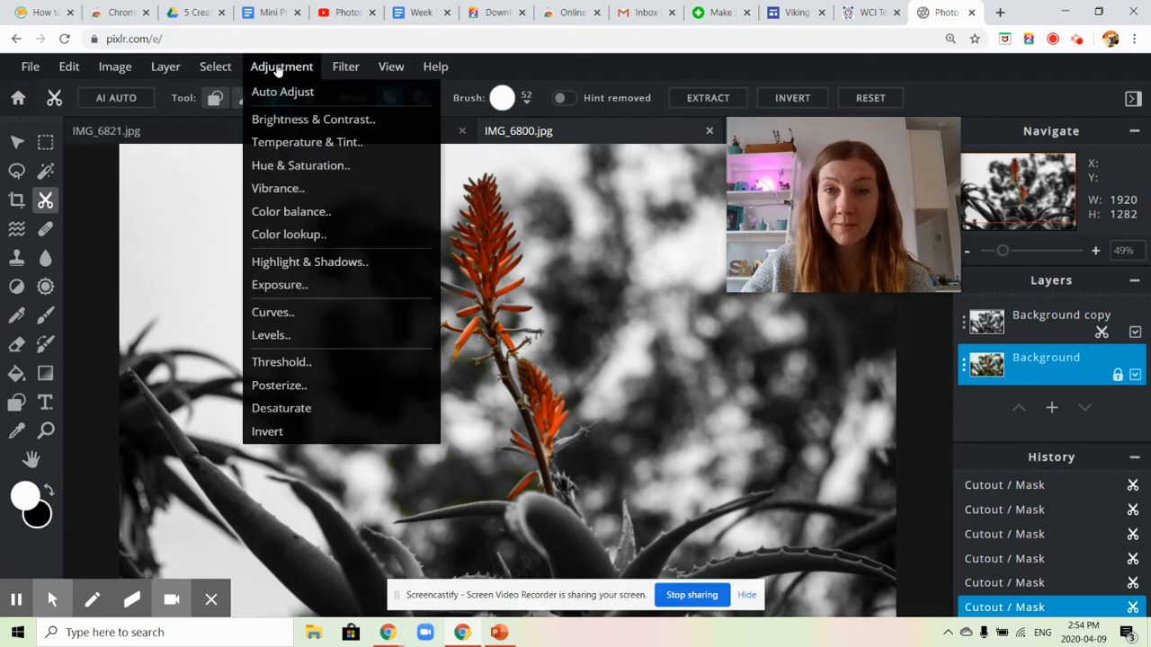
{"action": "left_click", "coordinate": [290, 169]}
{"action": "left_click_drag", "start_coordinate": [201, 355], "coordinate": [222, 387]}
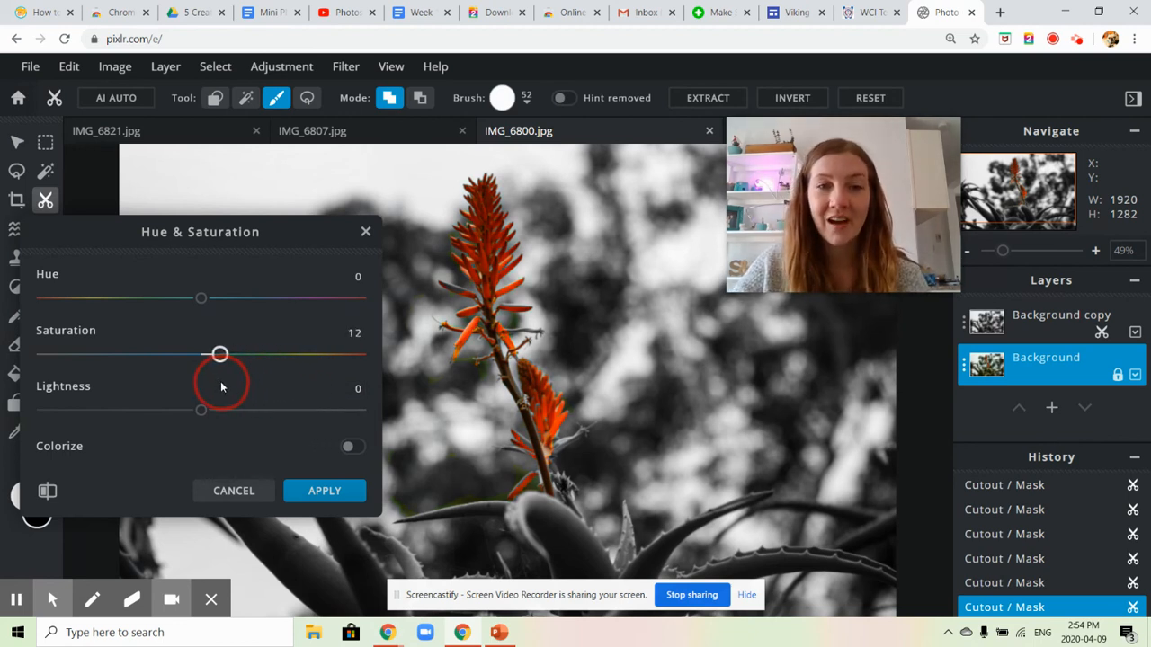
{"action": "left_click", "coordinate": [325, 492]}
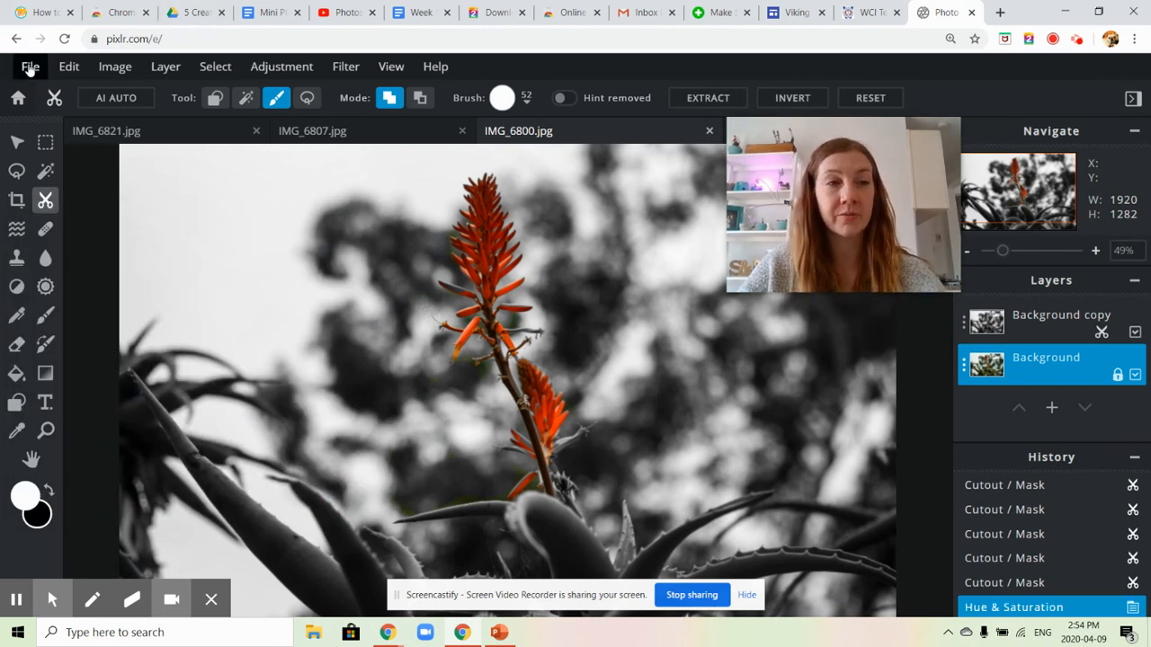
Download the image as a JPG with the file name "Selective Colour Edit-" followed by the author's title and initial
{"action": "left_click", "coordinate": [30, 67]}
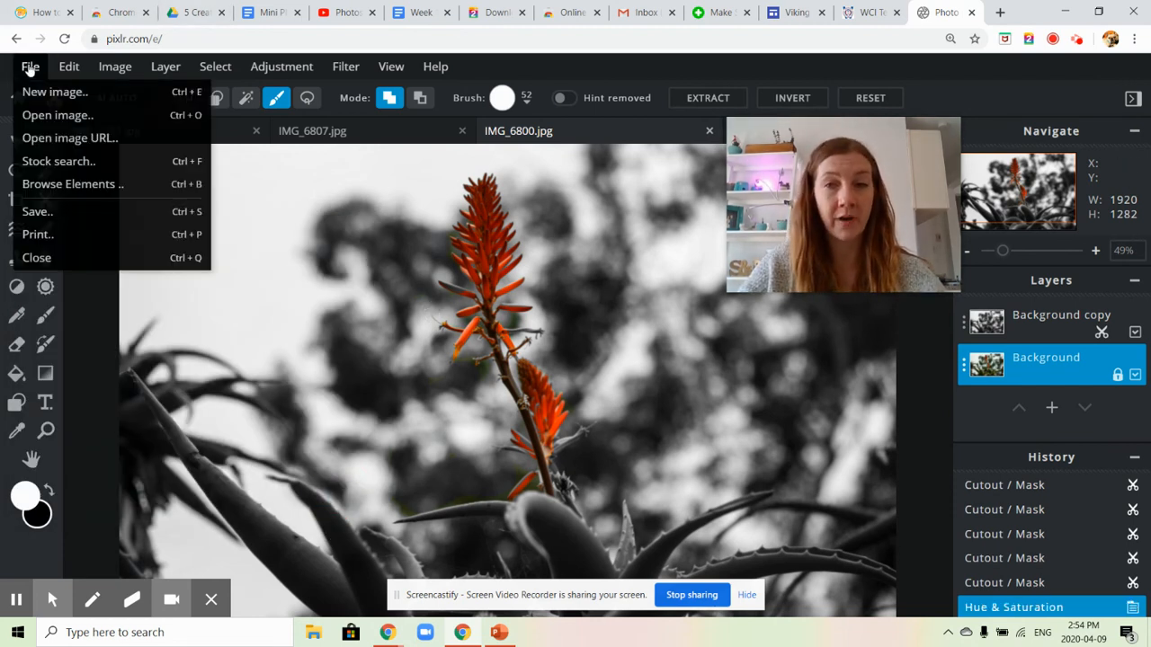
{"action": "left_click", "coordinate": [42, 218]}
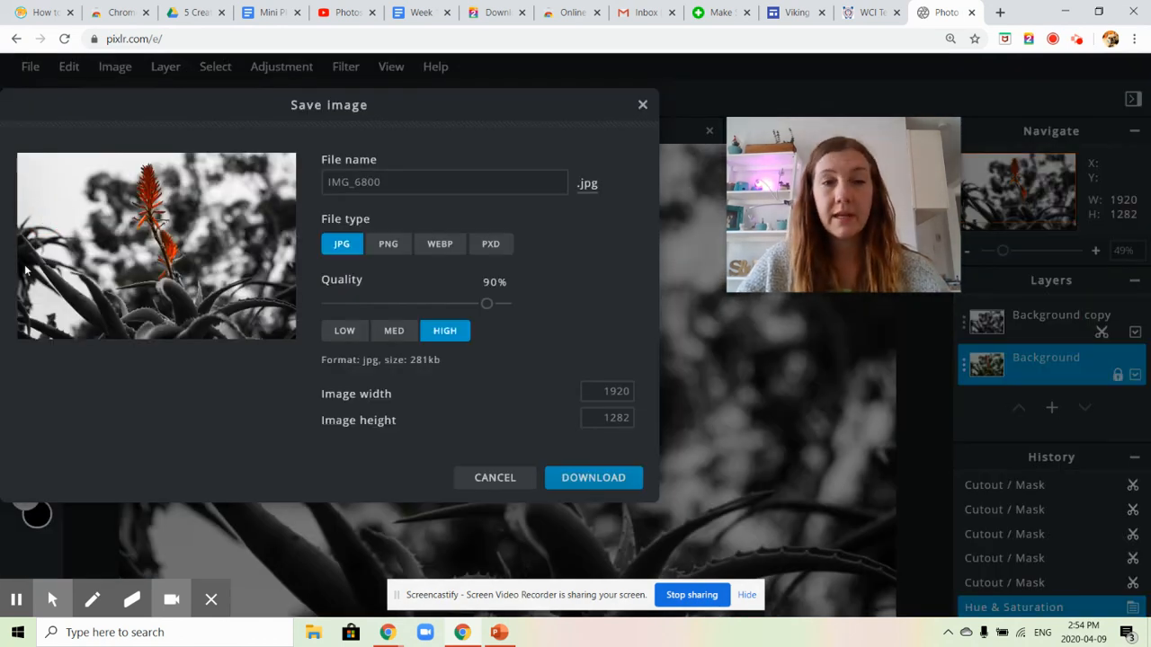
{"action": "left_click_drag", "start_coordinate": [398, 183], "coordinate": [324, 184]}
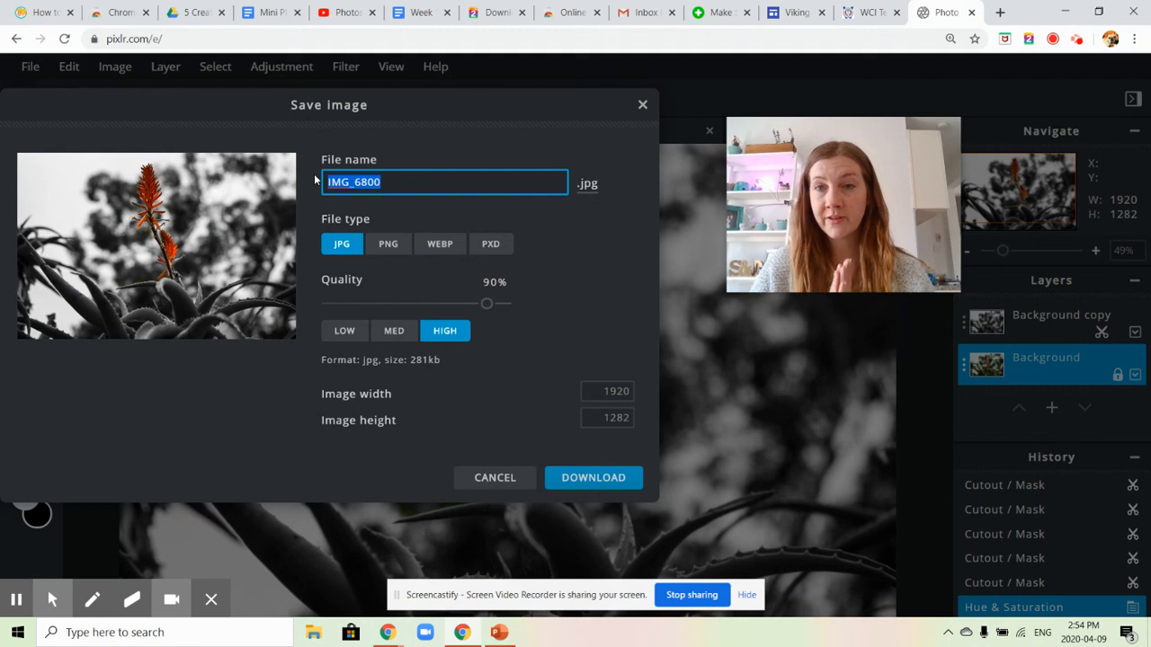
{"action": "type", "text": "Select"}
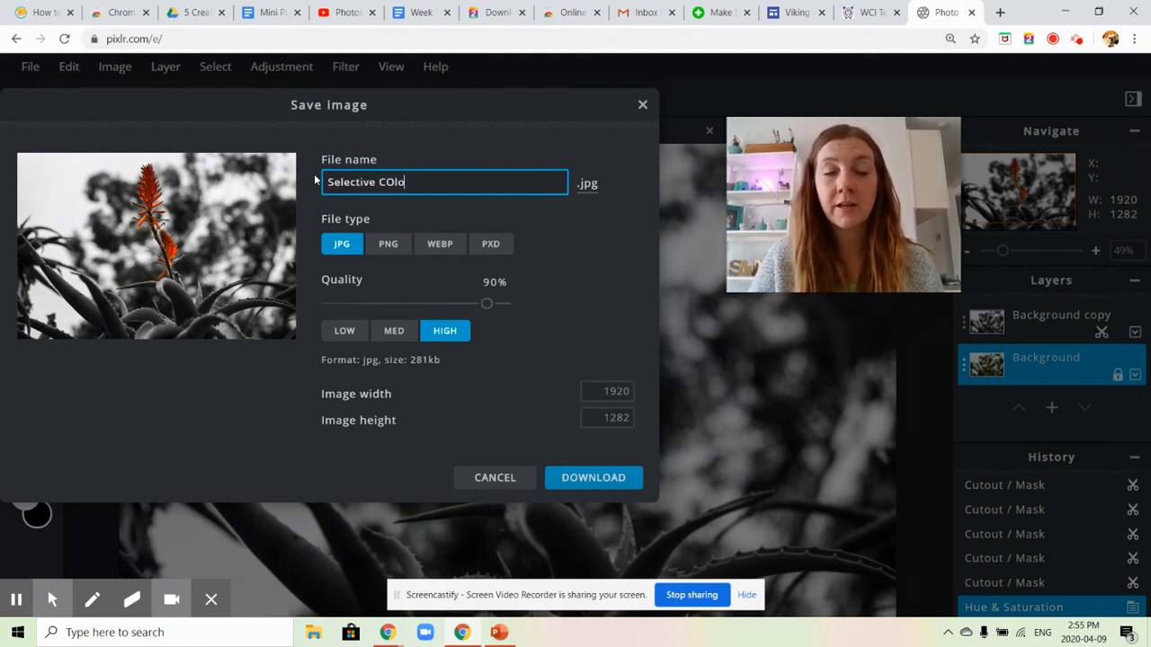
{"action": "type", "text": "ive Colour Edit-Ms. M"}
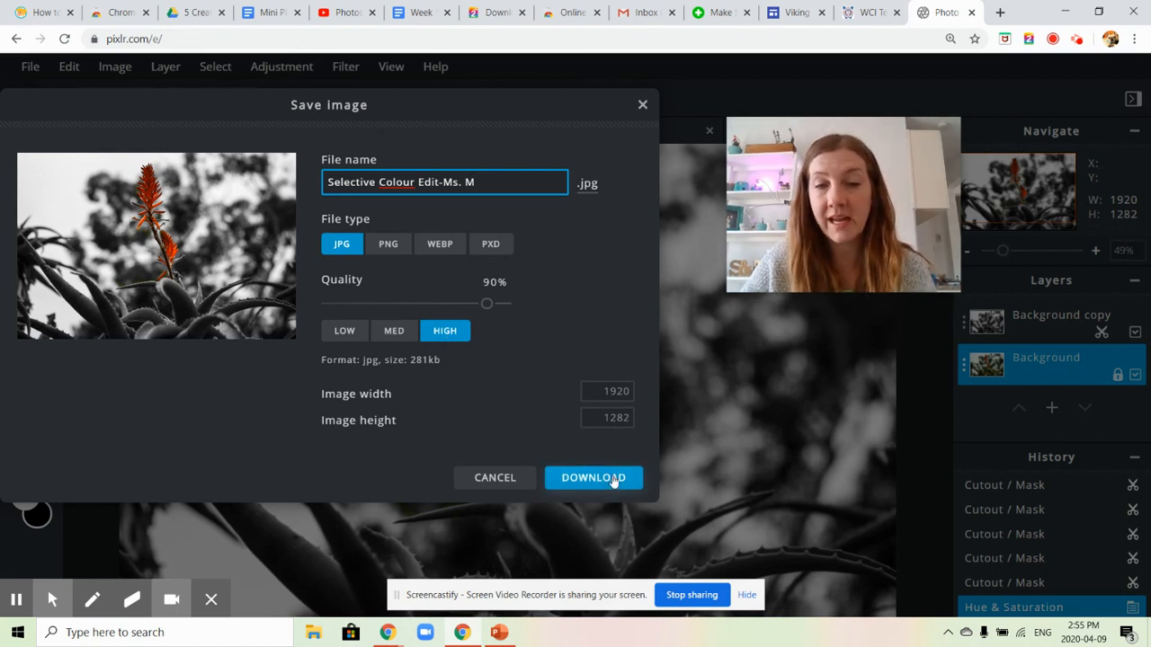
{"action": "left_click", "coordinate": [611, 478]}
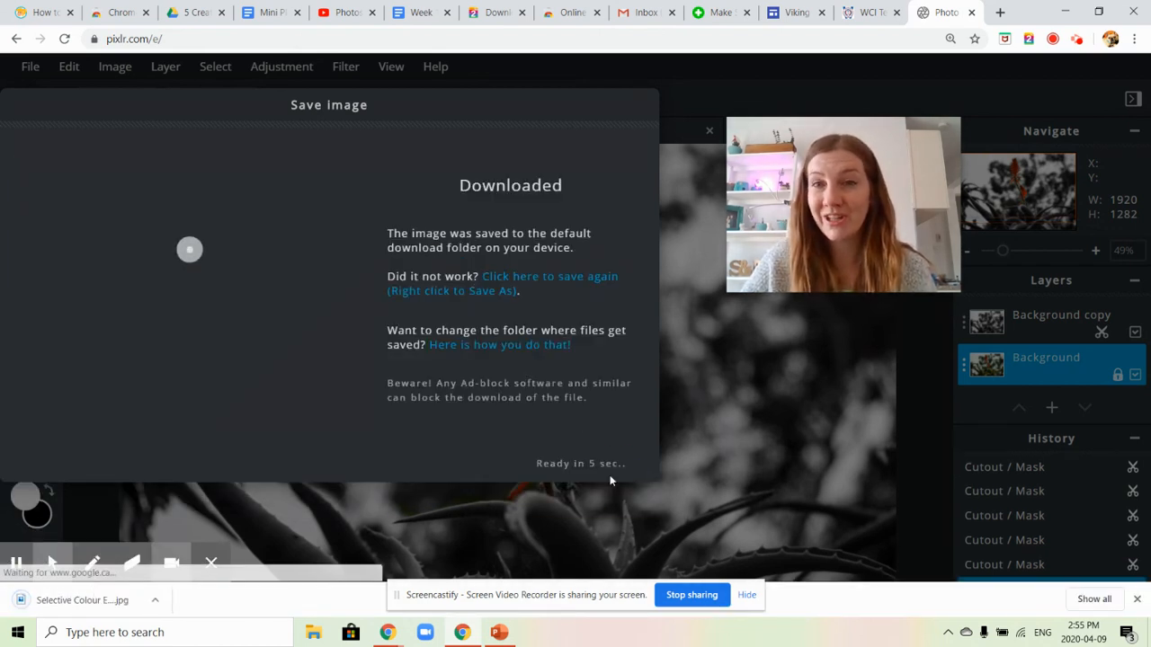